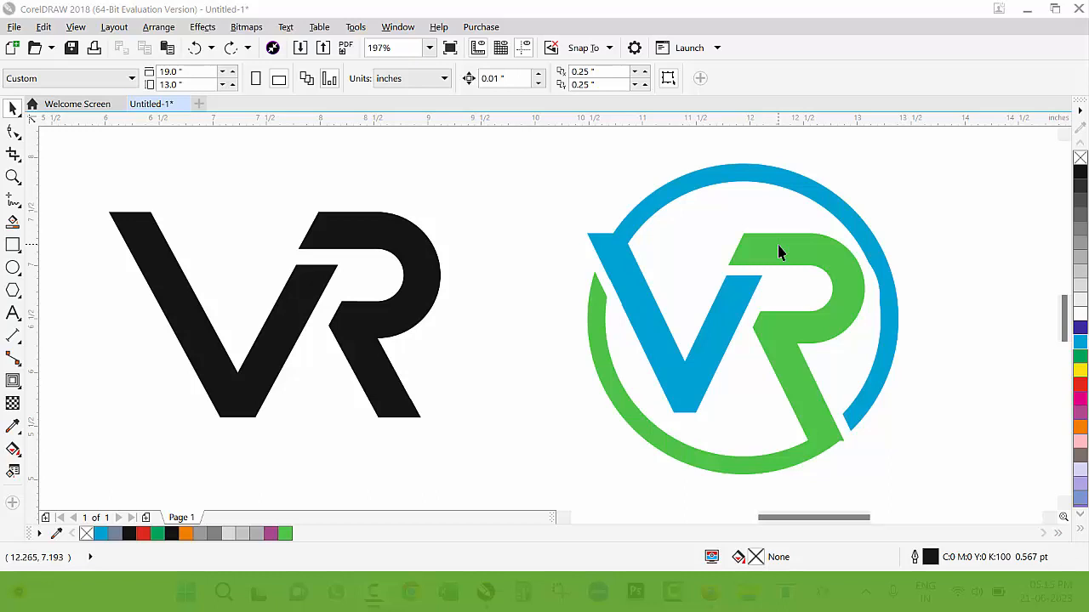
Move both sample VR logos off the page into the empty area beside its right edge.
scroll(460, 249, down, 2)
drag(323, 194, 587, 332)
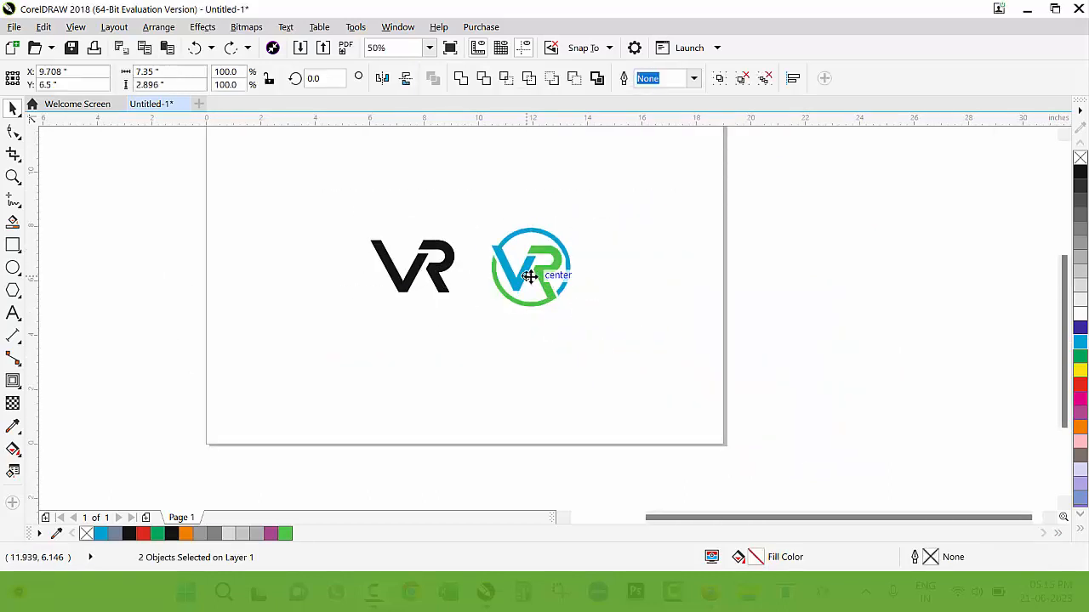
drag(529, 277, 901, 277)
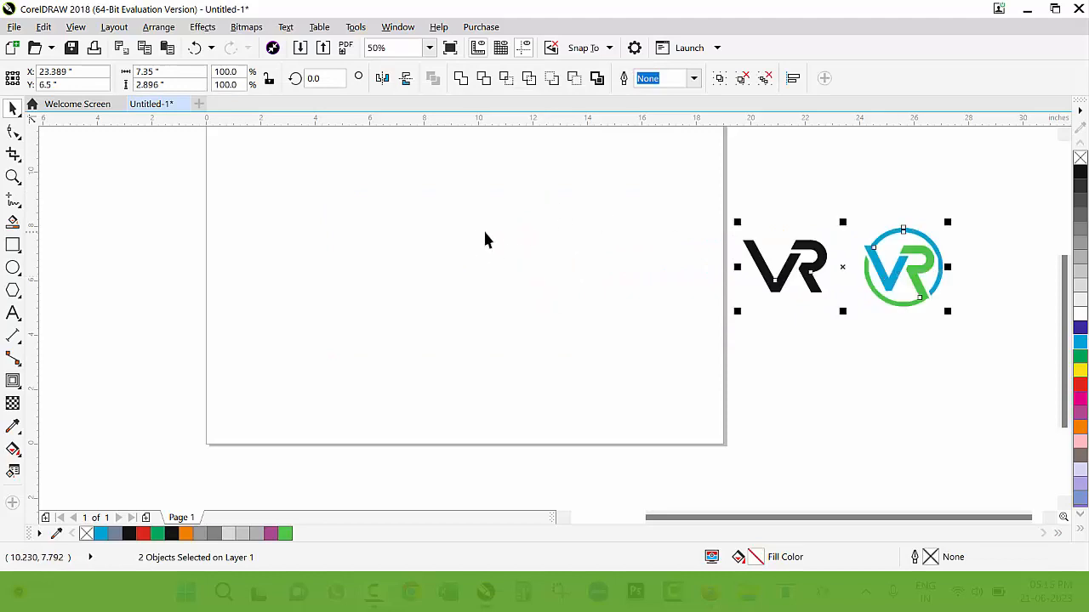
Draw a square about 4.58 in on each side in the upper middle of the page.
click(13, 245)
drag(390, 163, 459, 289)
key(space)
click(565, 275)
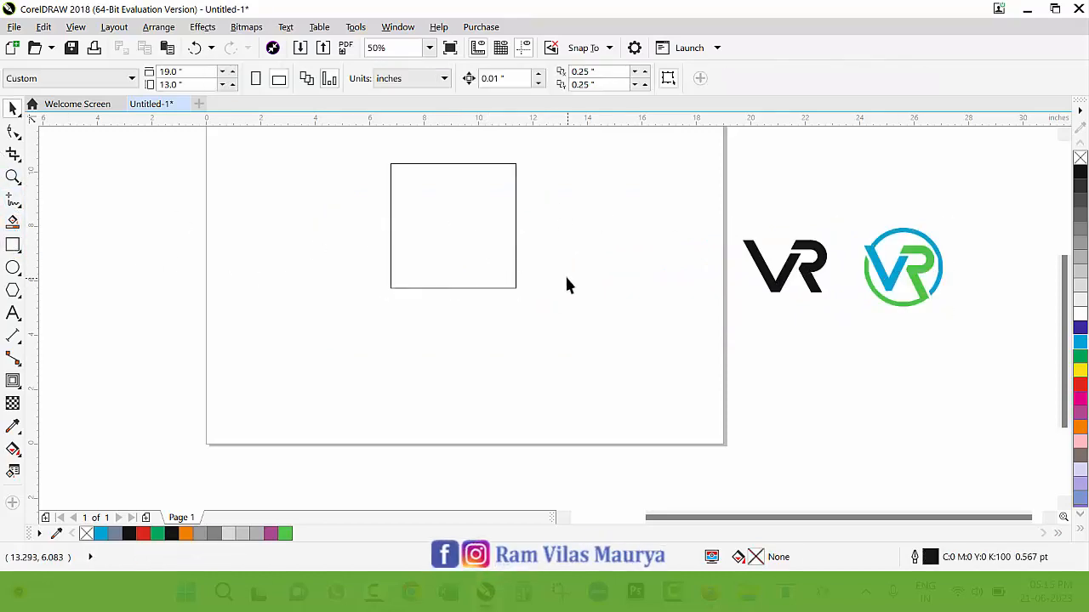
Rotate the square 45° clockwise and narrow it symmetrically into a diamond about 2.67 in wide.
click(448, 208)
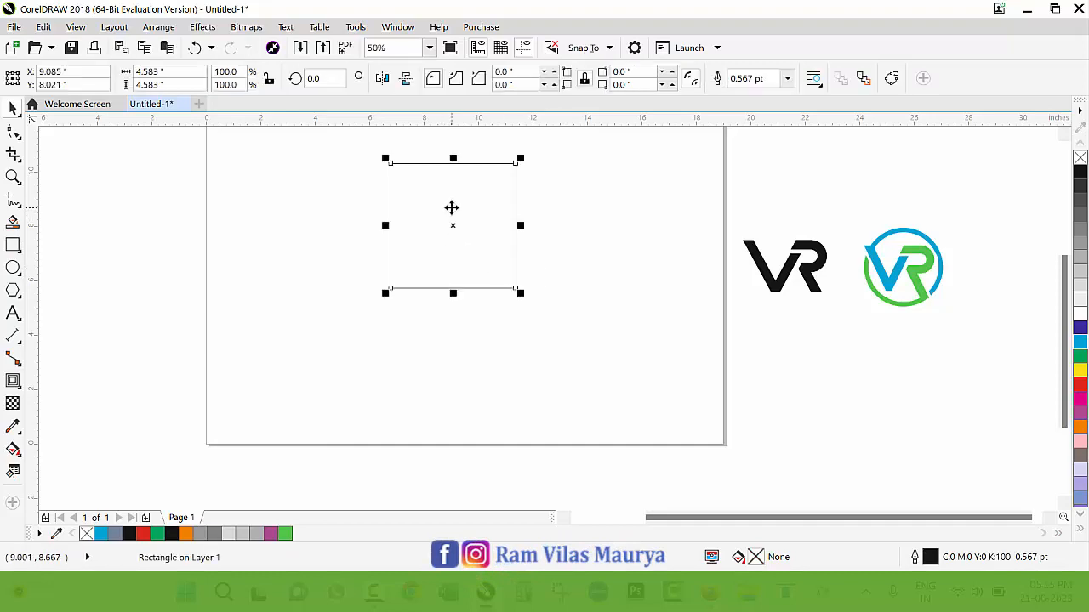
click(449, 207)
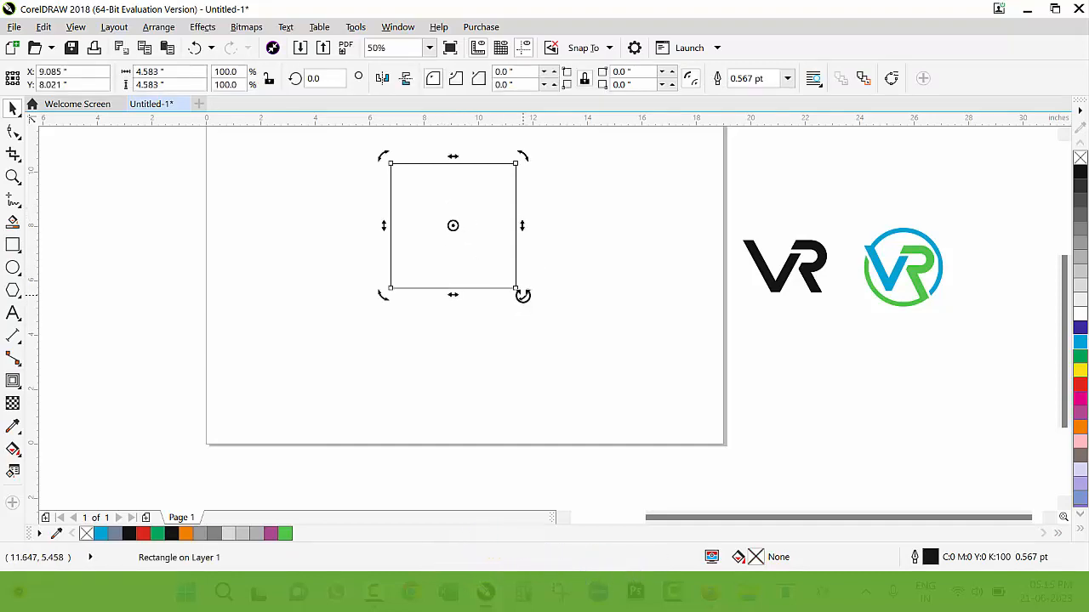
drag(522, 295, 441, 326)
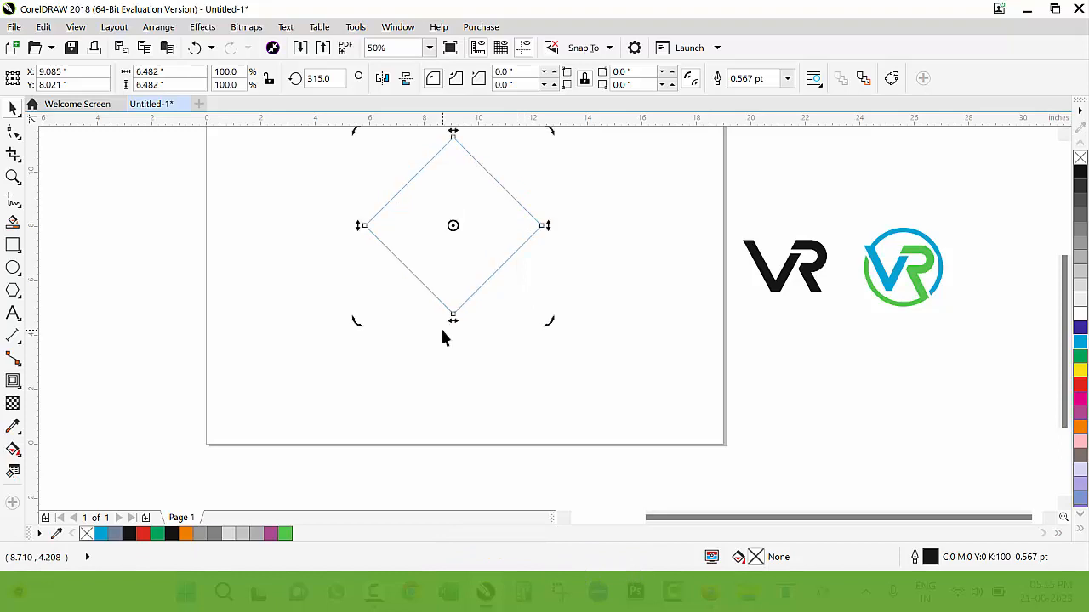
key(F6)
key(space)
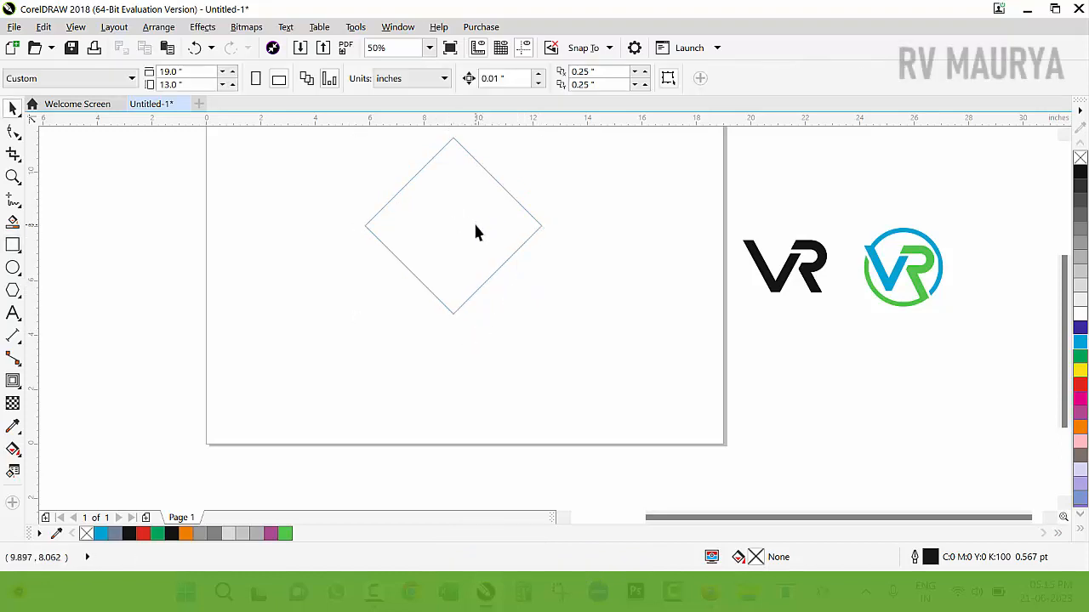
click(474, 222)
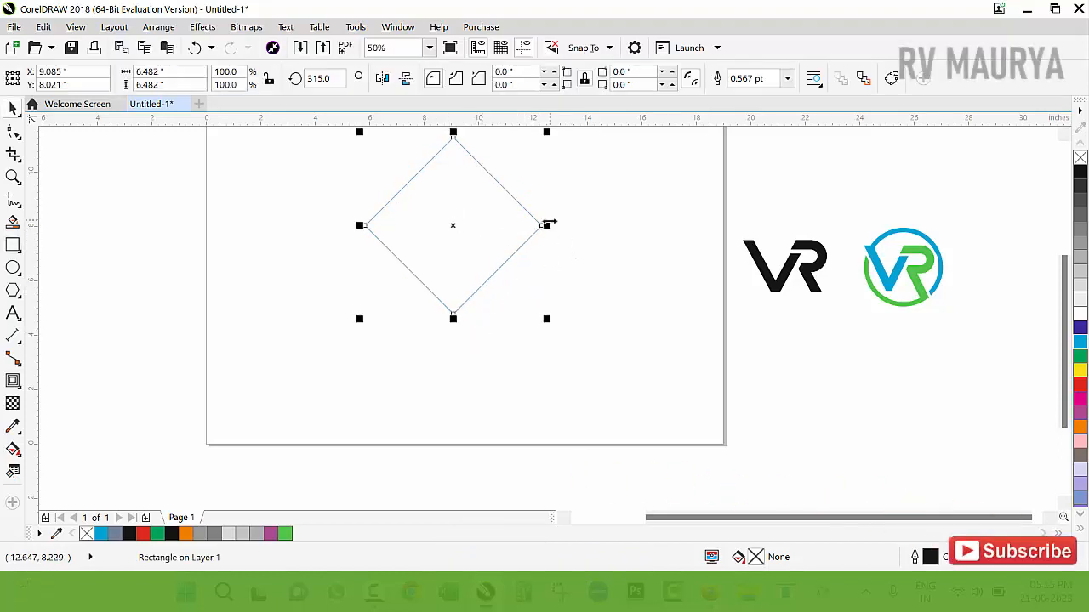
drag(544, 225, 491, 246)
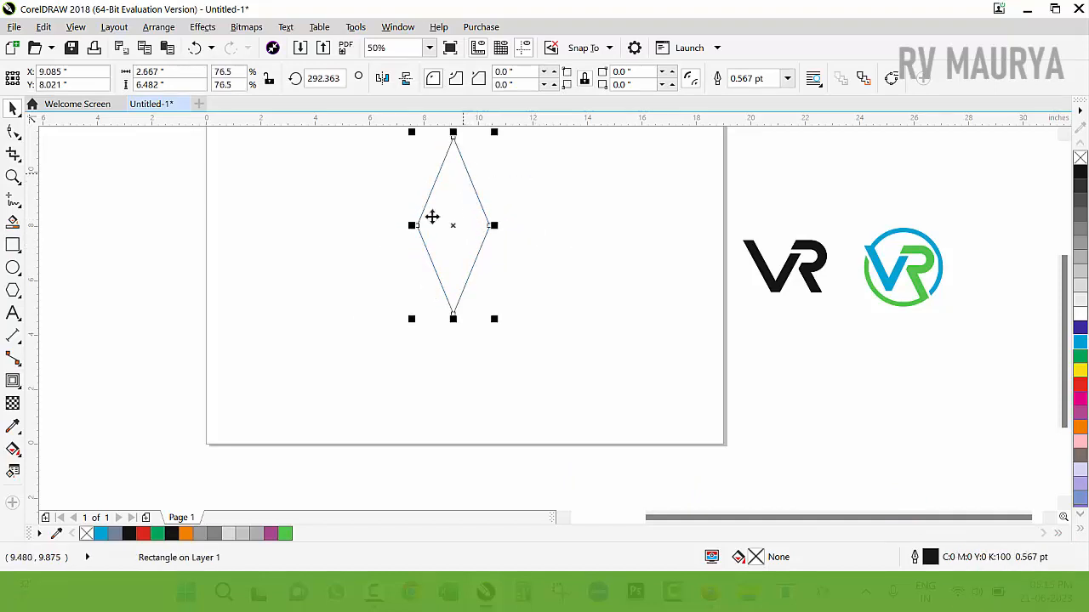
Add a single-step inside contour to the diamond with an offset of 0.5 in.
click(13, 381)
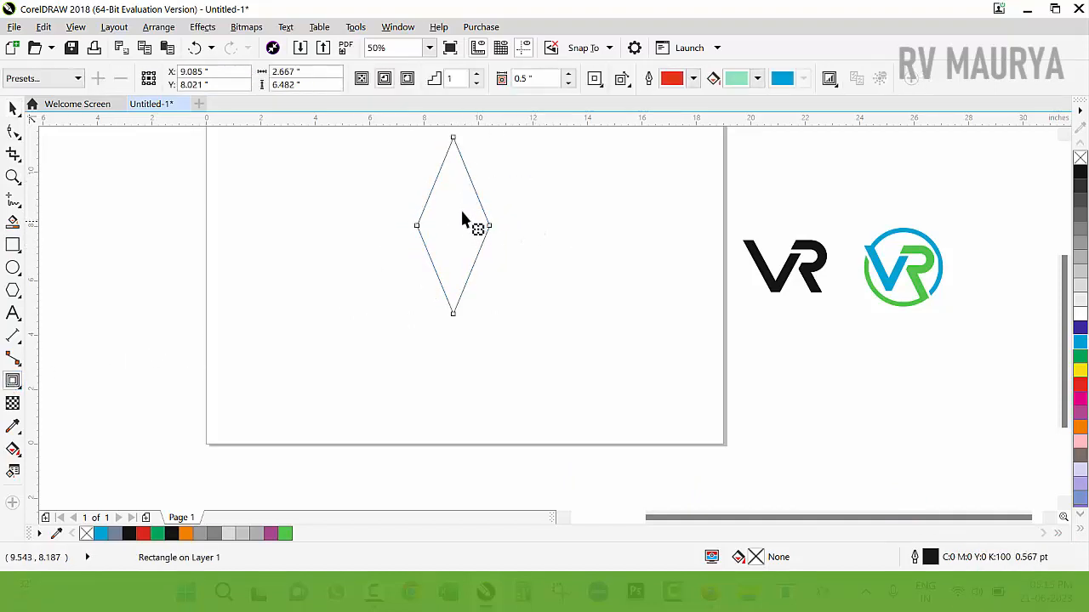
scroll(462, 218, up, 3)
mouse_move(499, 212)
mouse_down()
mouse_move(478, 218)
mouse_move(494, 225)
mouse_up()
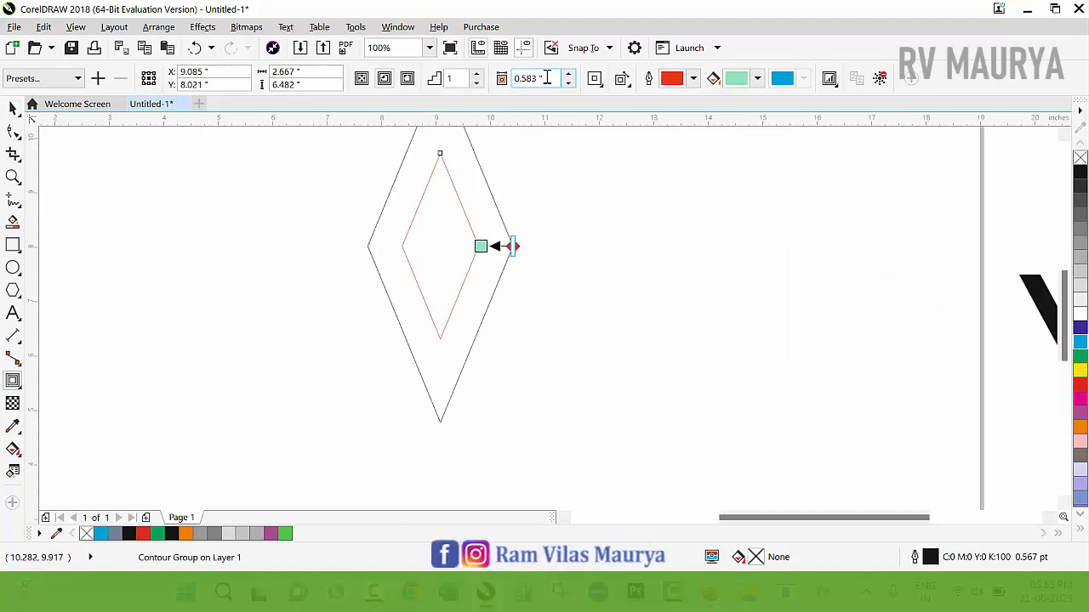
drag(539, 92, 521, 112)
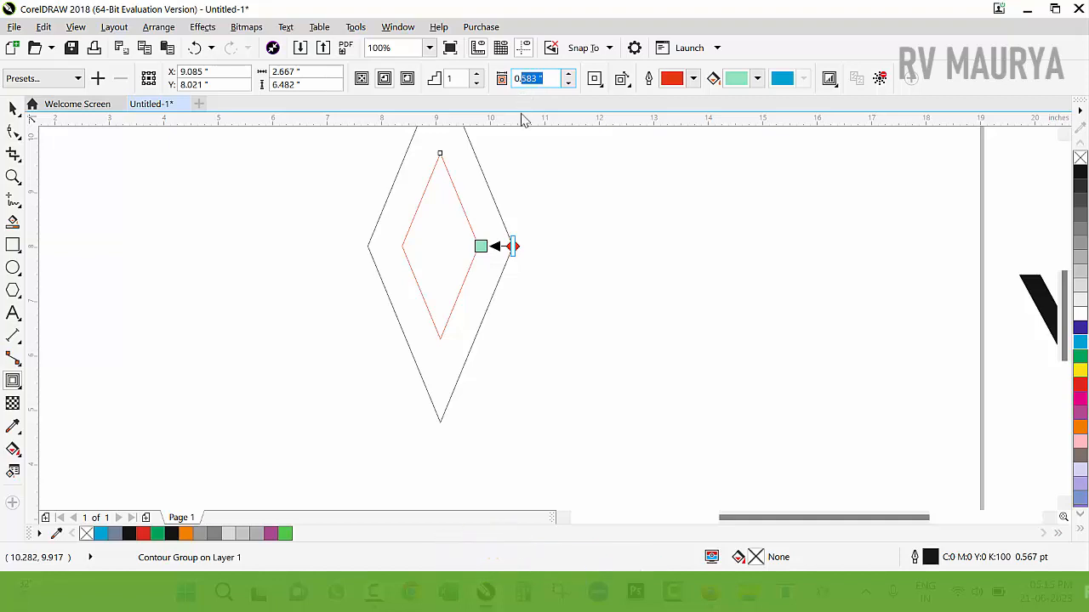
text(.5)
key(Return)
click(485, 264)
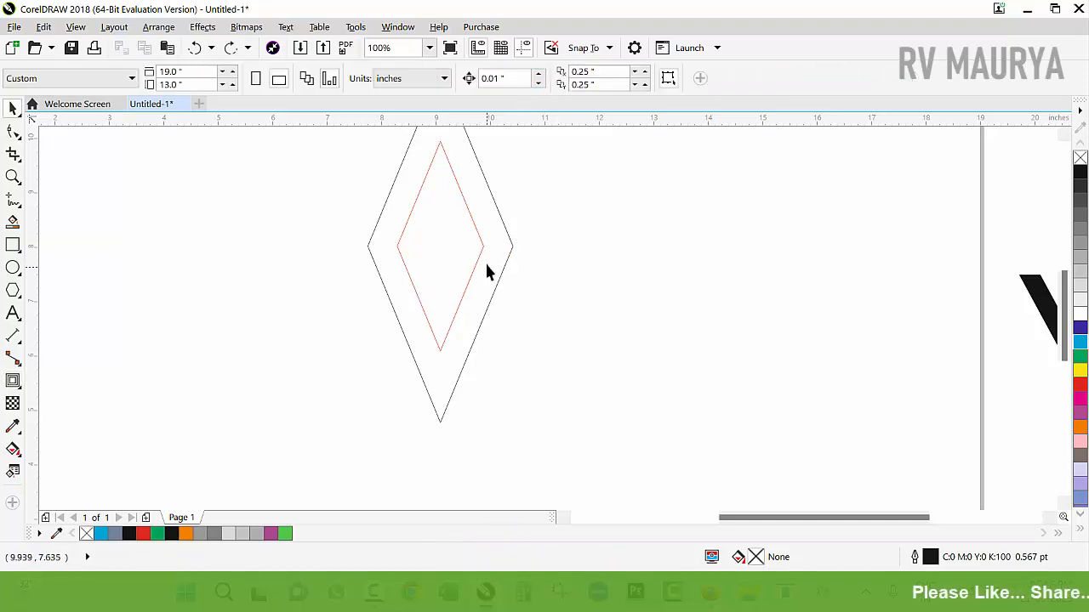
Draw a rectangle about 2.23 × 1.91 in, starting at the right corner of the diamond's inner contour.
click(487, 266)
click(13, 245)
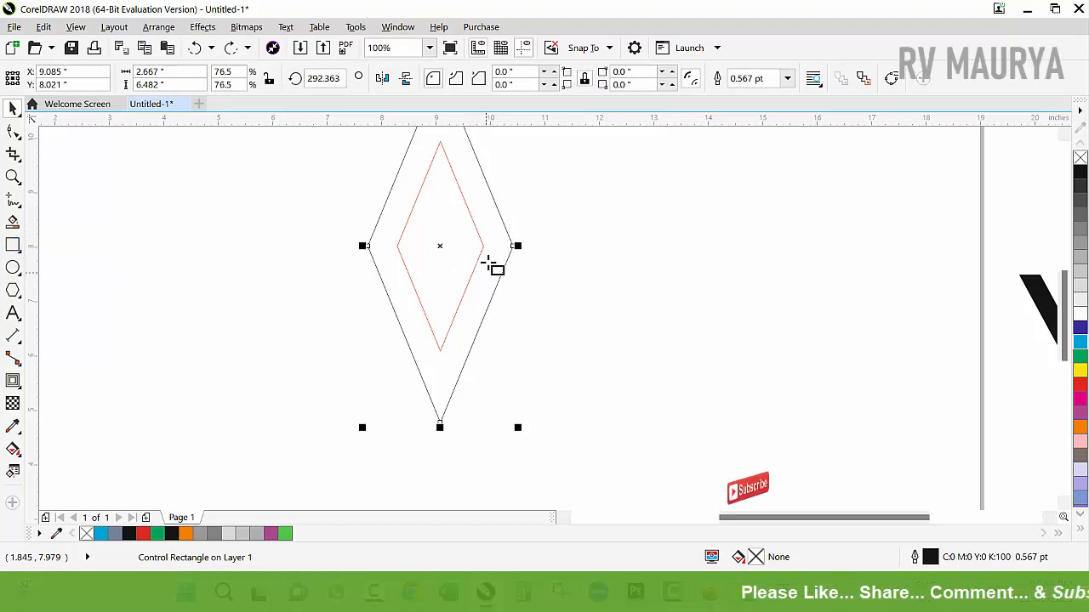
drag(484, 246, 606, 349)
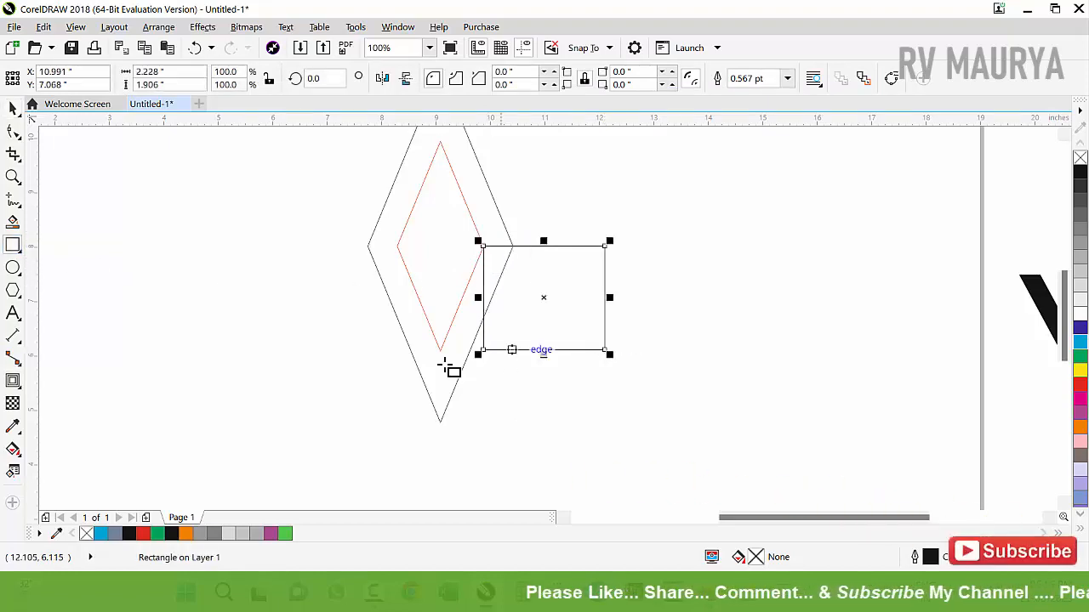
Add a single-step inside contour to the rectangle with an offset of 0.5 in.
click(14, 382)
drag(543, 248, 538, 267)
drag(553, 79, 520, 101)
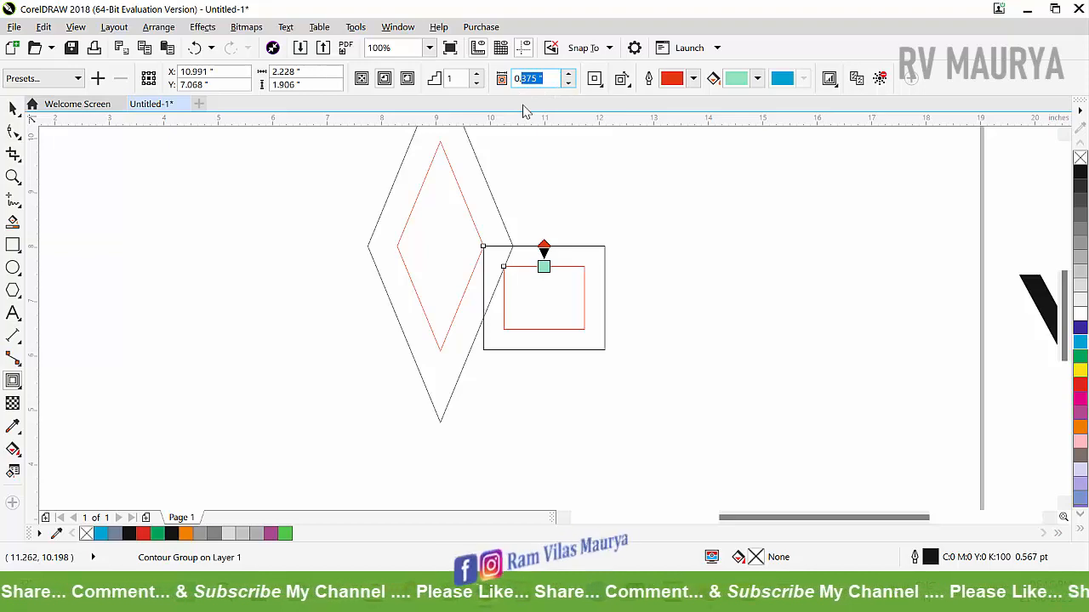
text(5)
key(Return)
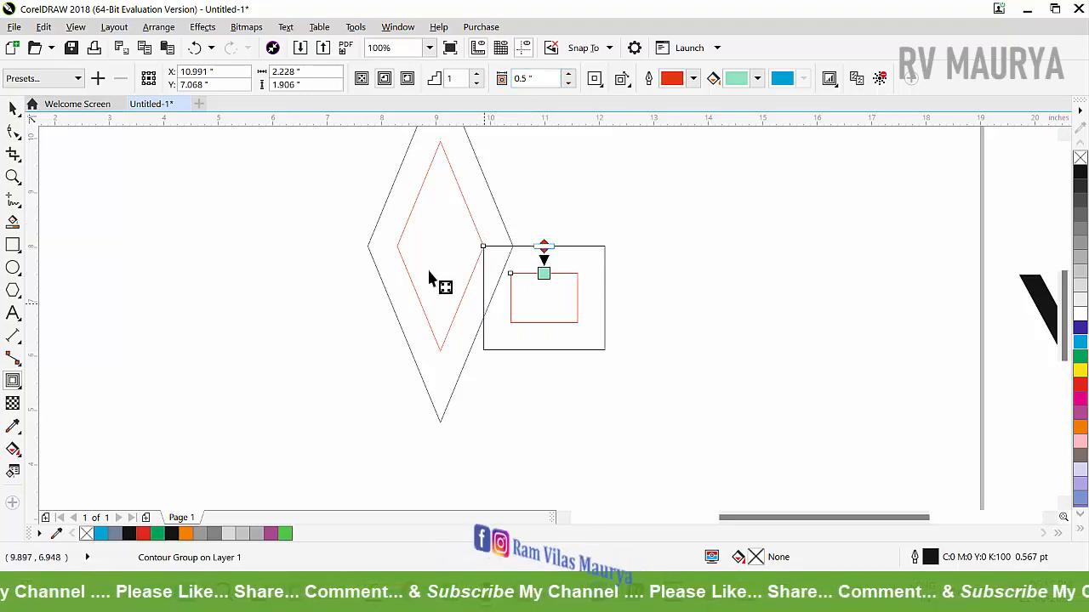
Widen the contoured rectangle to about 4.35 in across the diamond and fully round its corners to about 0.95 in.
click(12, 108)
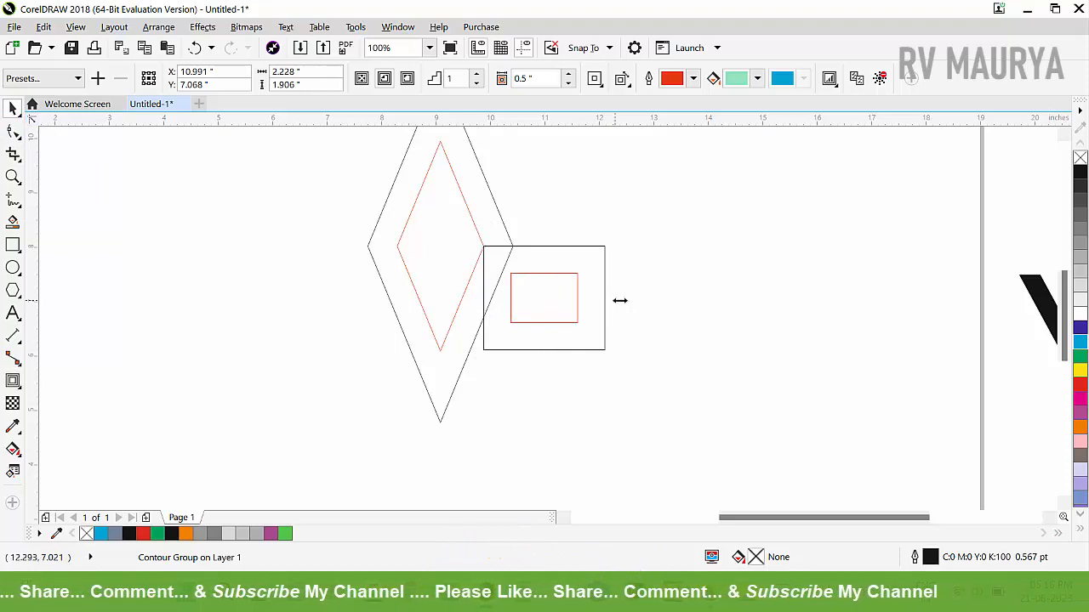
drag(609, 298, 554, 298)
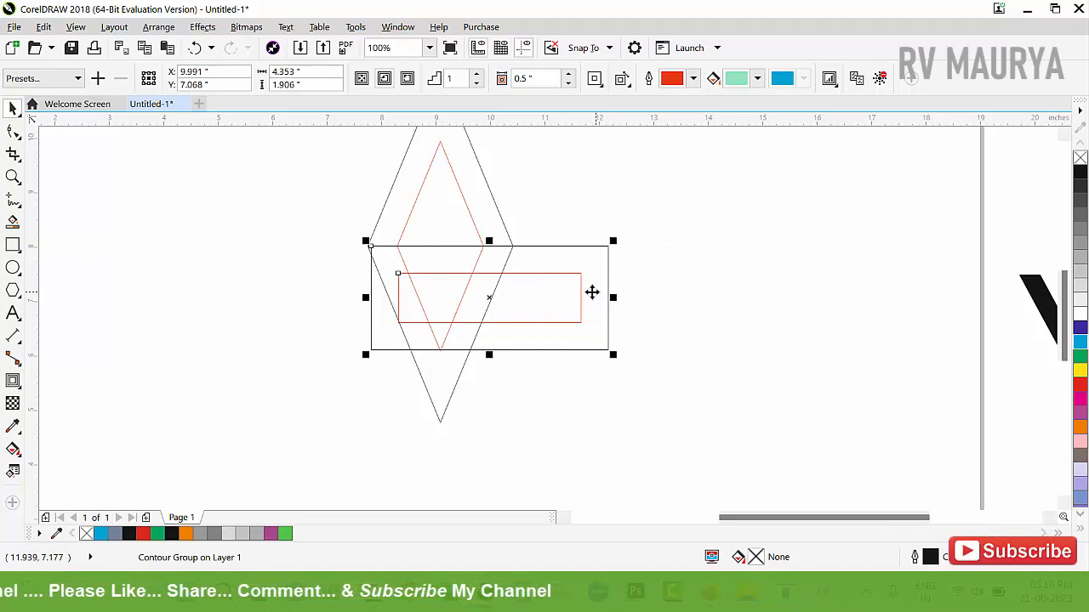
click(14, 132)
click(608, 266)
drag(609, 249, 469, 312)
key(space)
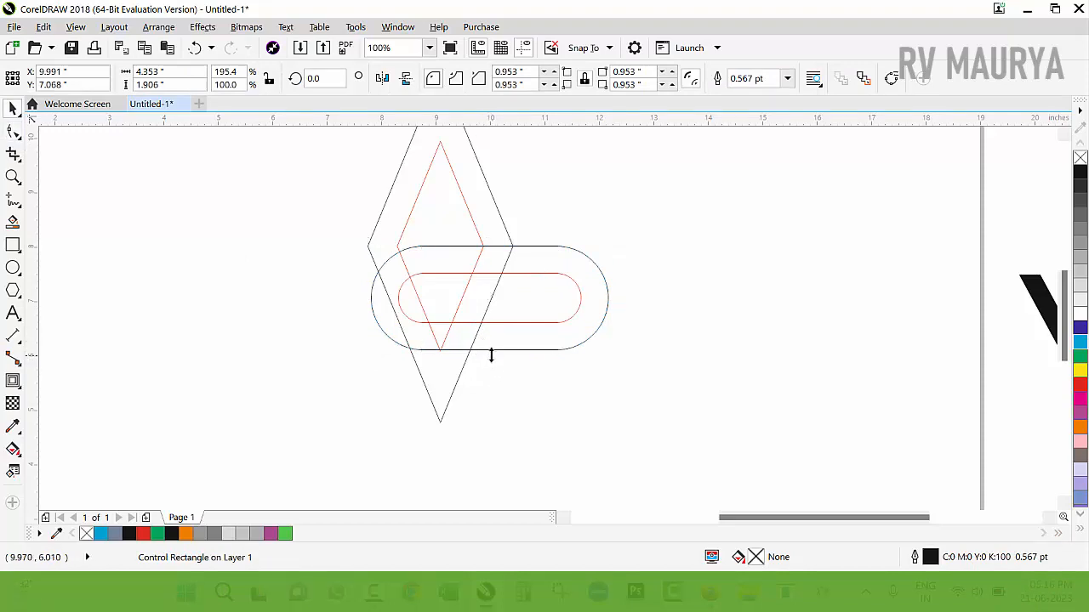
Reduce the rounded rectangle's height to about 1.55 in and enlarge the diamond proportionally to about 3.15 × 7.65 in.
drag(489, 355, 501, 327)
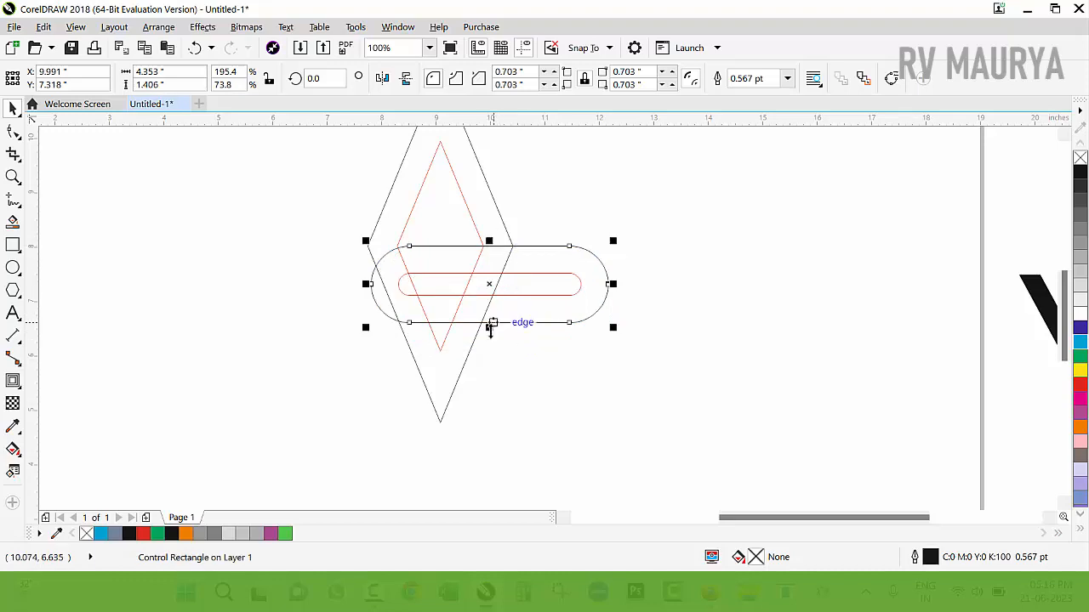
drag(490, 326, 492, 335)
click(453, 368)
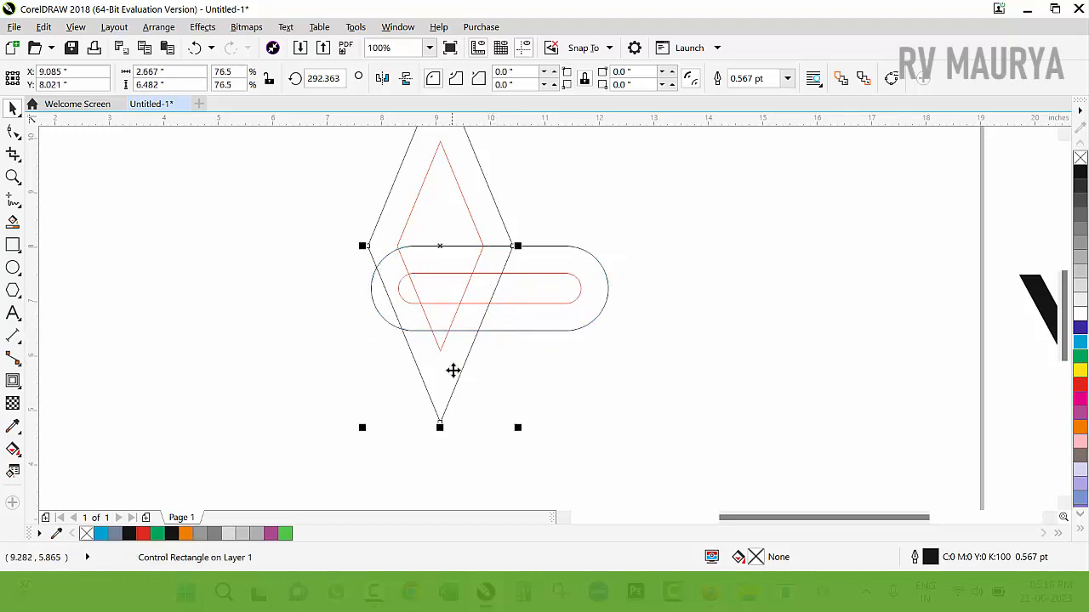
drag(519, 430, 532, 459)
click(568, 287)
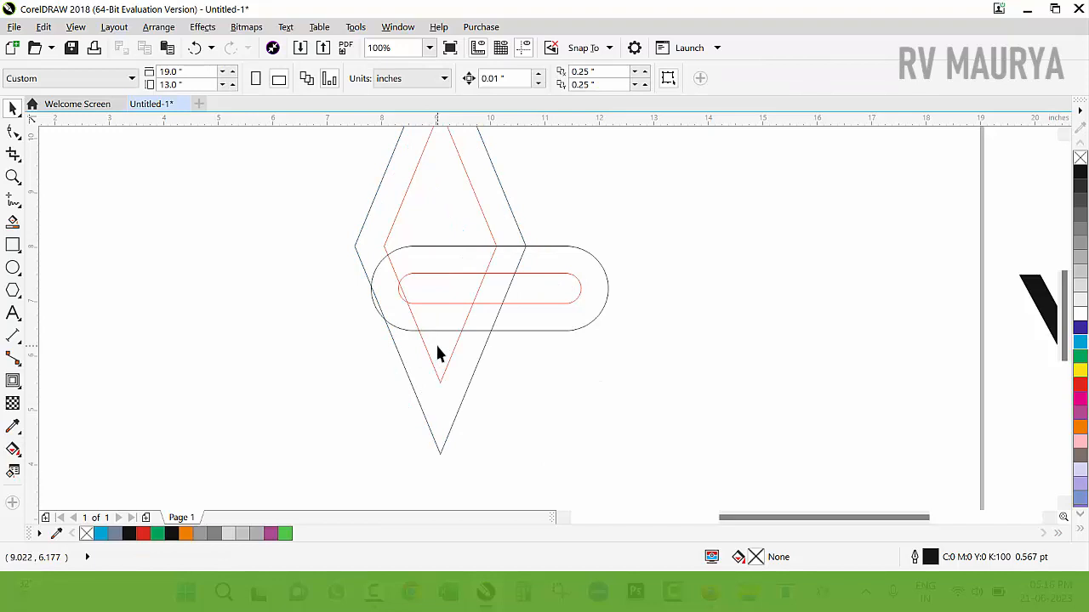
scroll(437, 349, down, 1)
scroll(464, 315, up, 2)
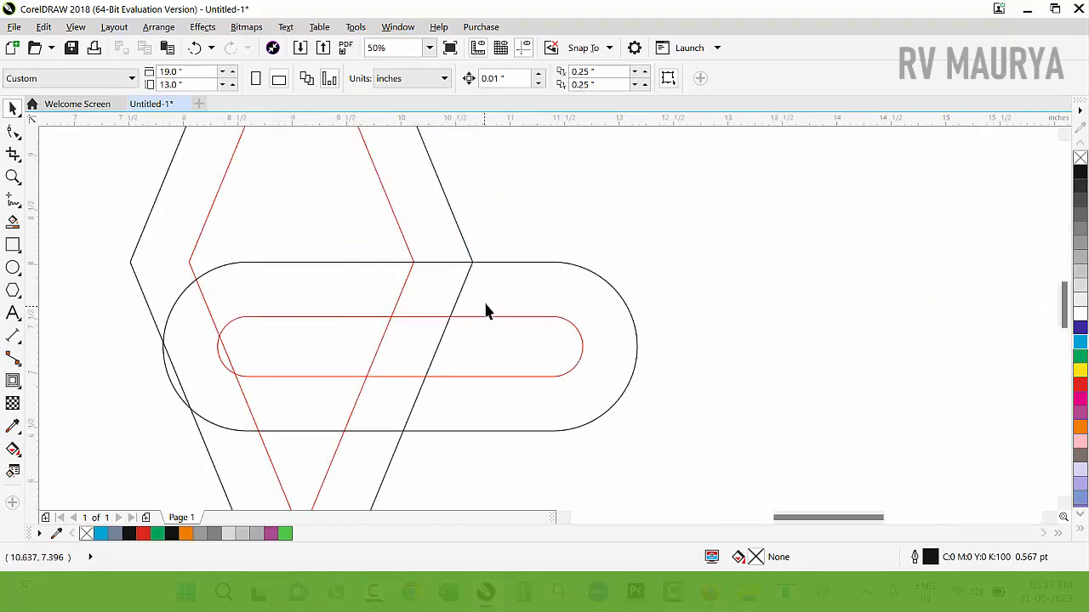
scroll(601, 282, down, 1)
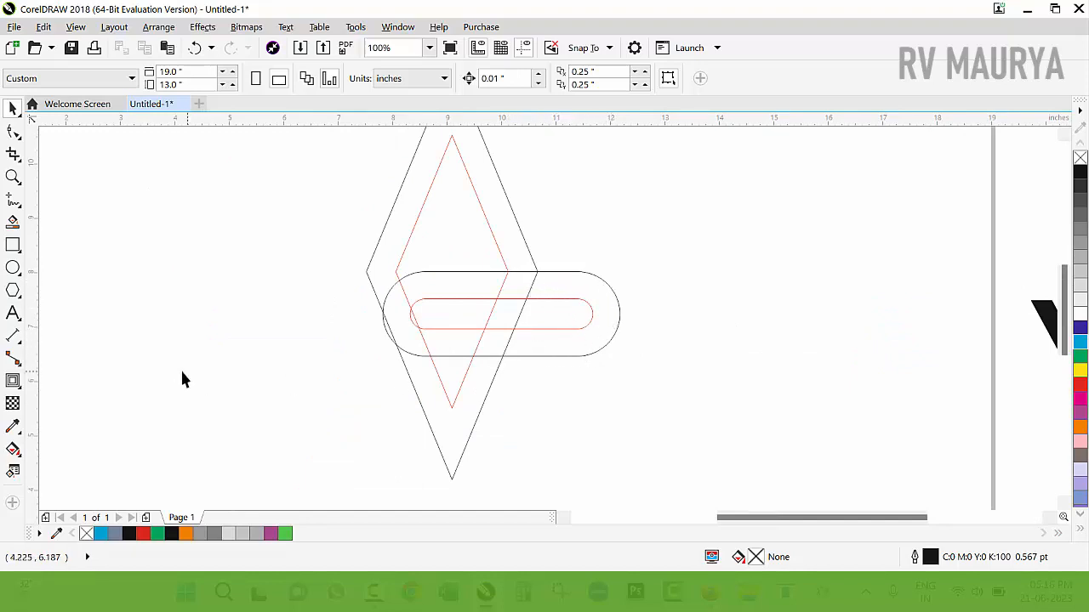
Smart-fill the rounded rectangle's band outside the diamond's right edge with blue-grey to form the R's bowl.
click(13, 221)
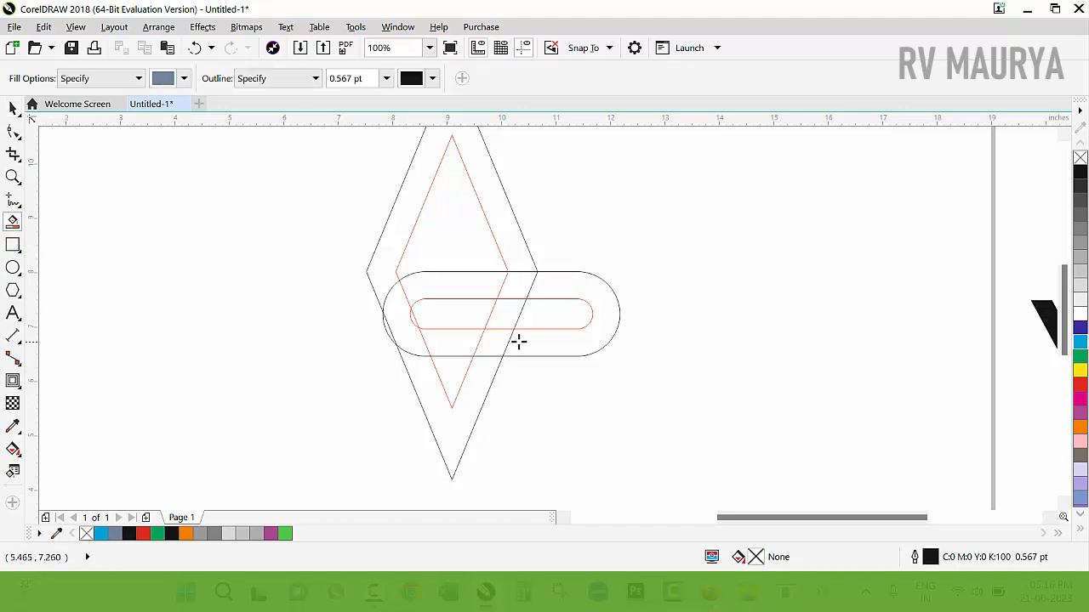
click(585, 299)
key(space)
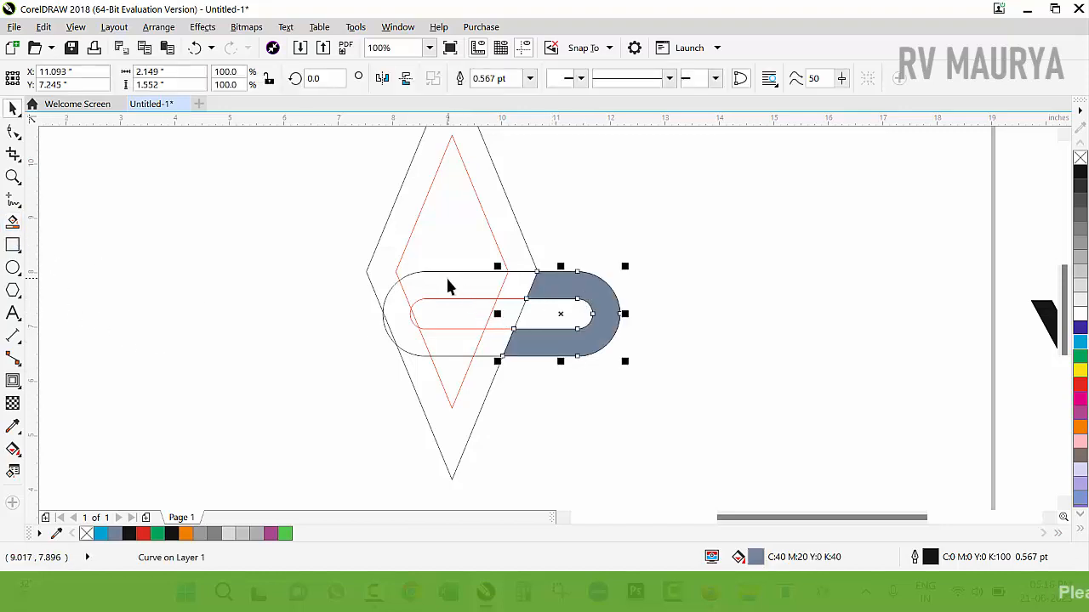
Flip the contoured rounded rectangle up onto the bowl's top edge and extend it leftward to about 6.93 in wide.
click(446, 275)
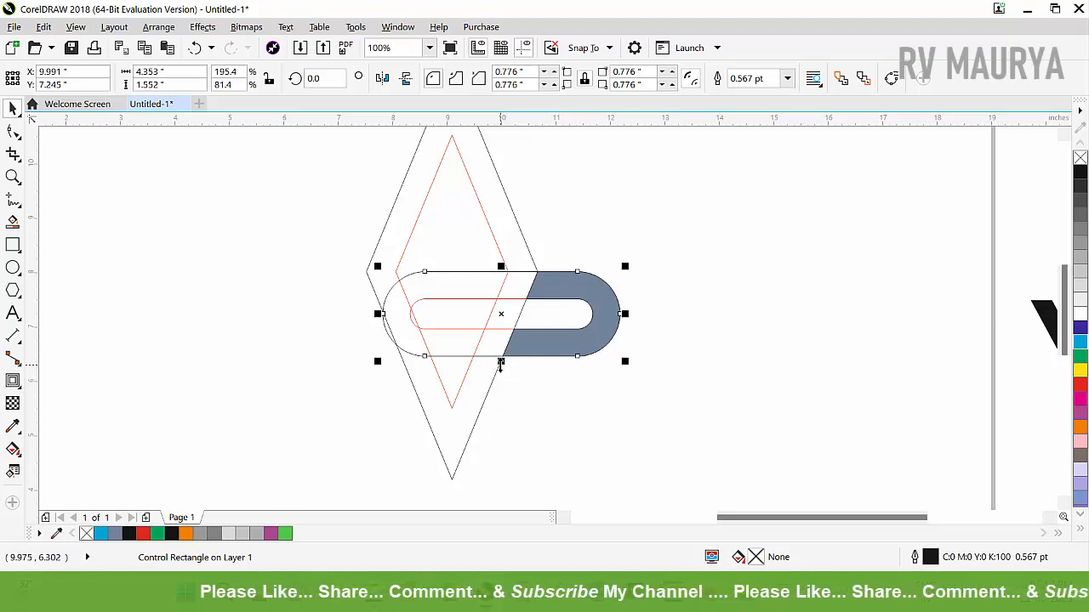
drag(500, 362, 532, 274)
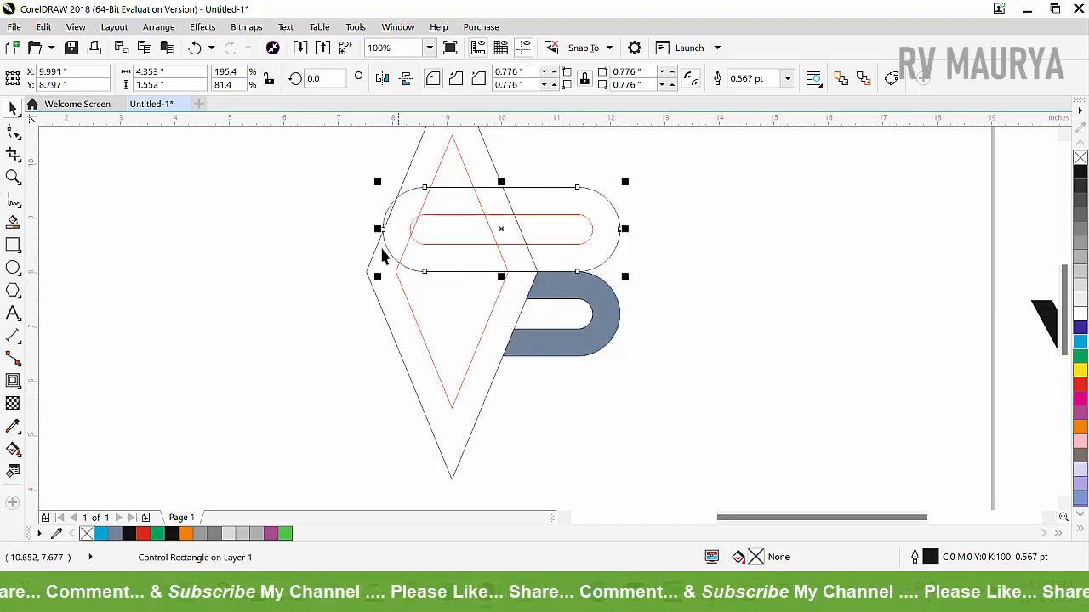
drag(378, 229, 239, 243)
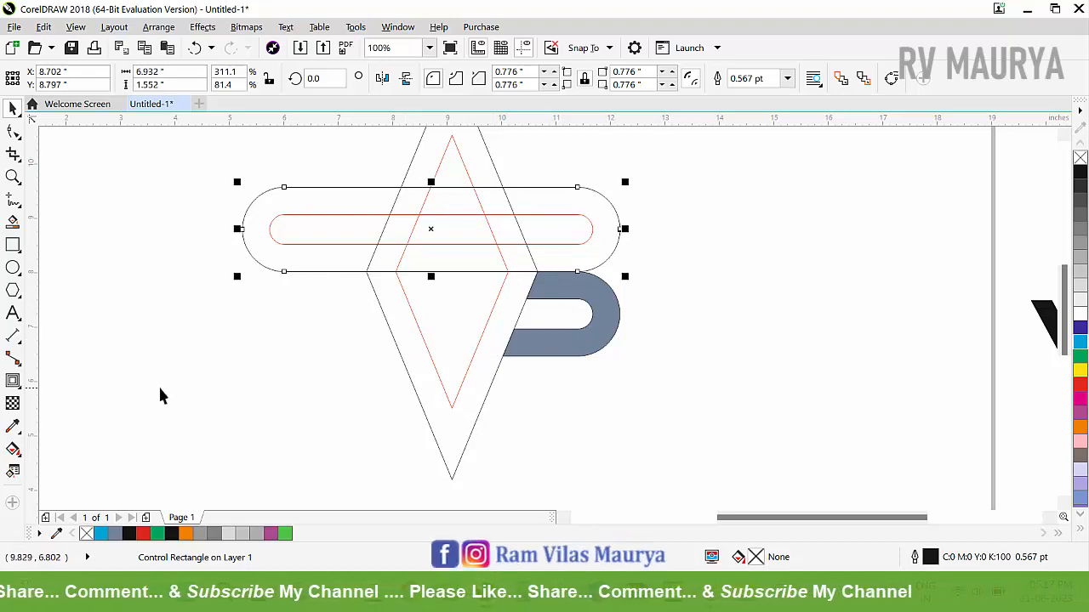
Smart-fill the diamond's band below the rounded rectangle with blue-grey to form the V.
click(13, 221)
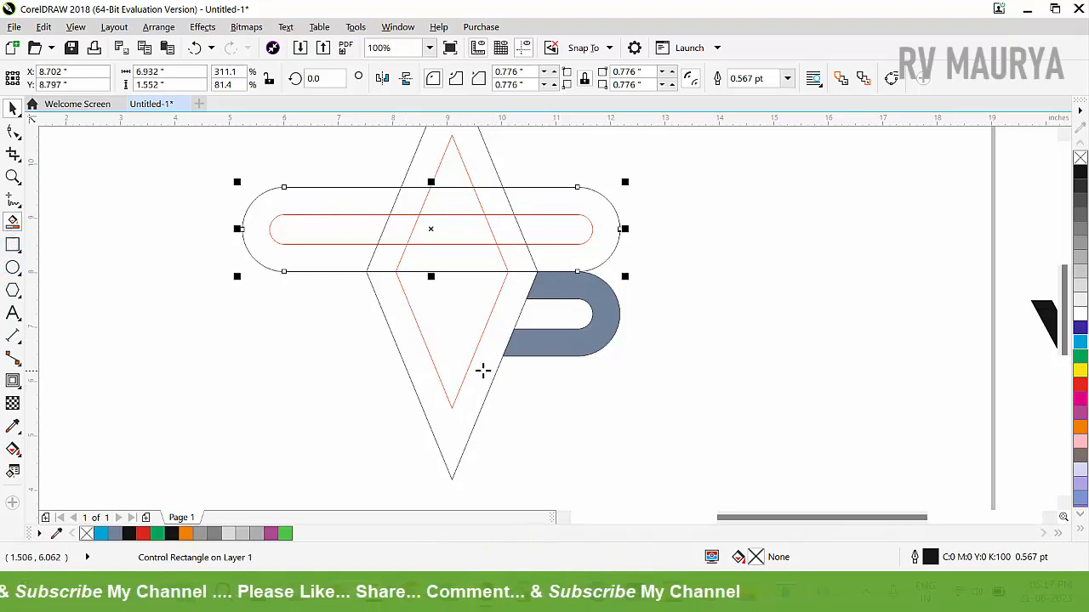
click(404, 327)
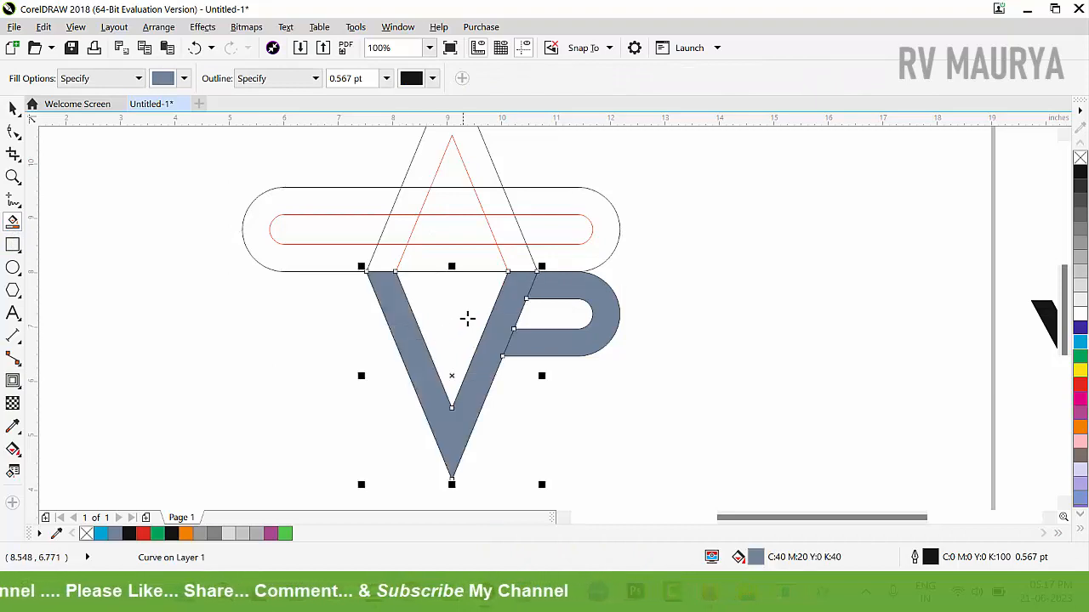
key(space)
Delete the contoured rounded rectangle and the contoured diamond, keeping only the filled letter shapes.
click(571, 225)
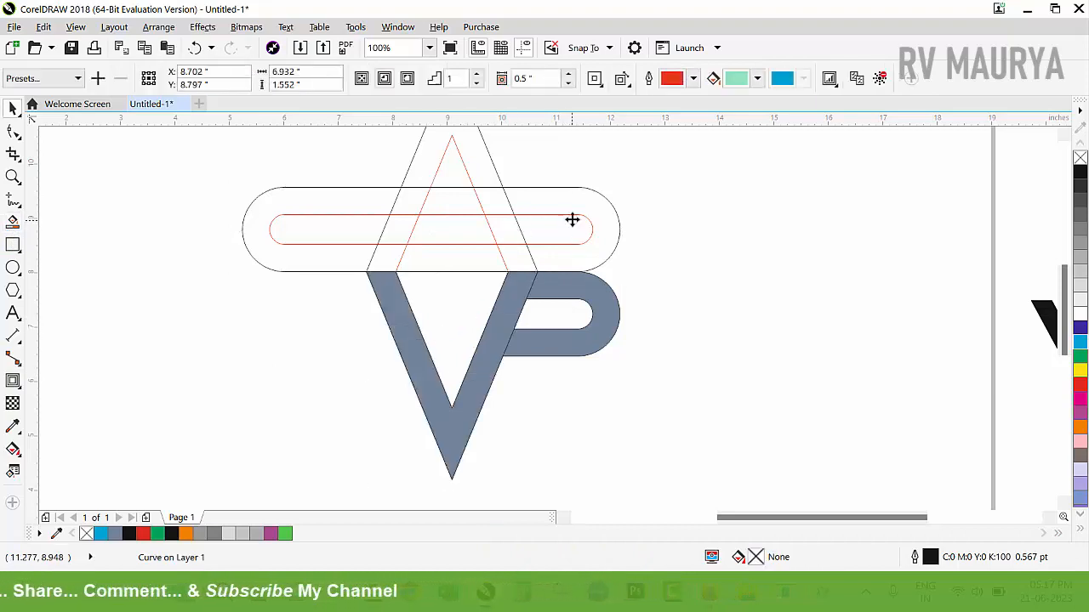
key(Delete)
click(477, 207)
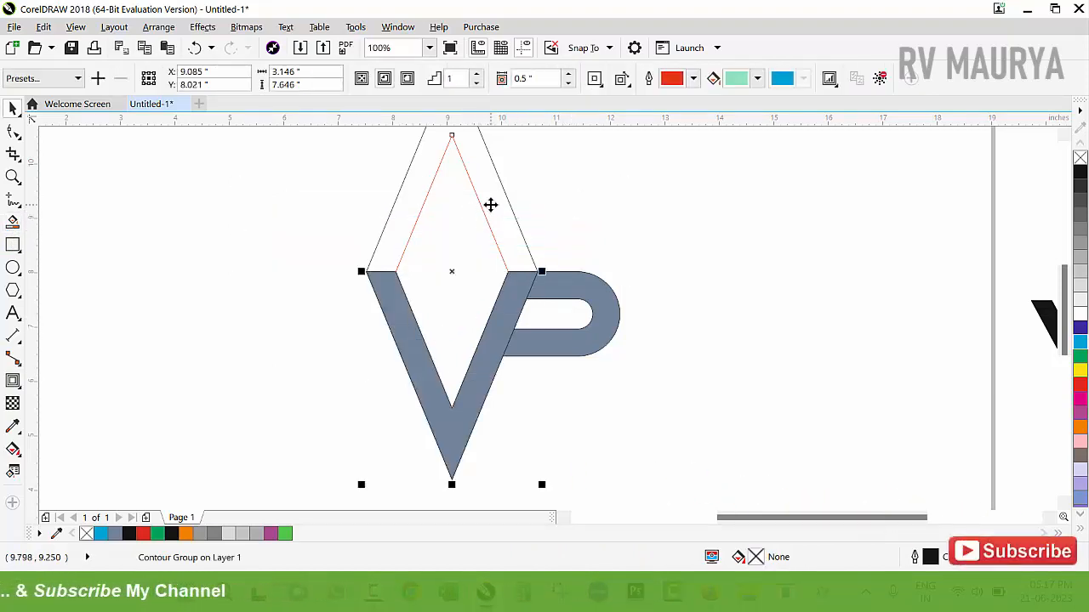
key(Delete)
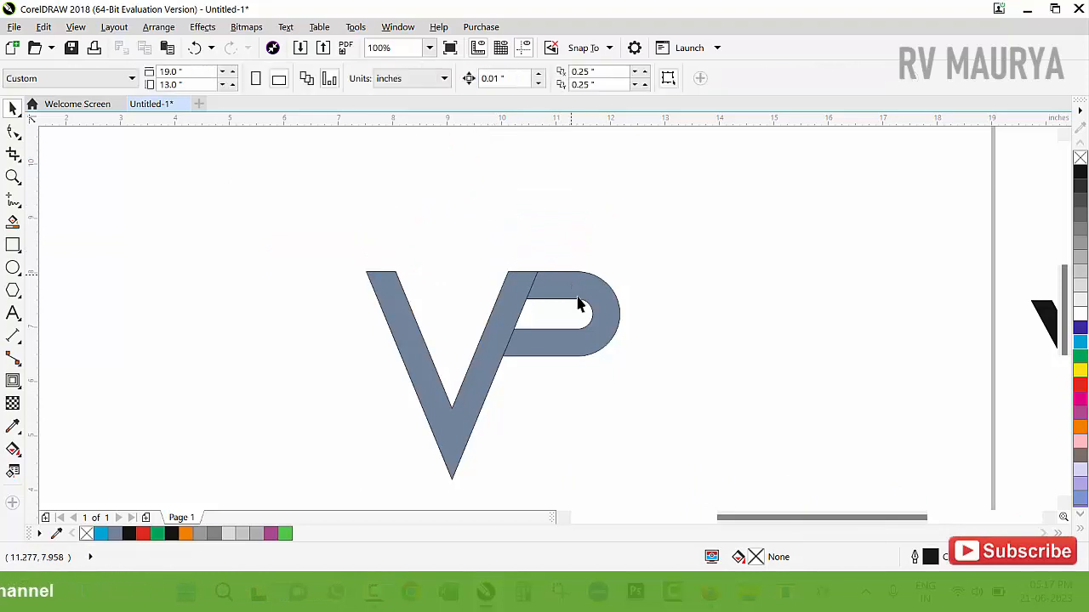
Draw a rectangle about 2.72 by 2.18 in over the V's upper left arm and intersect it with the V.
click(13, 245)
drag(451, 333, 430, 346)
key(Delete)
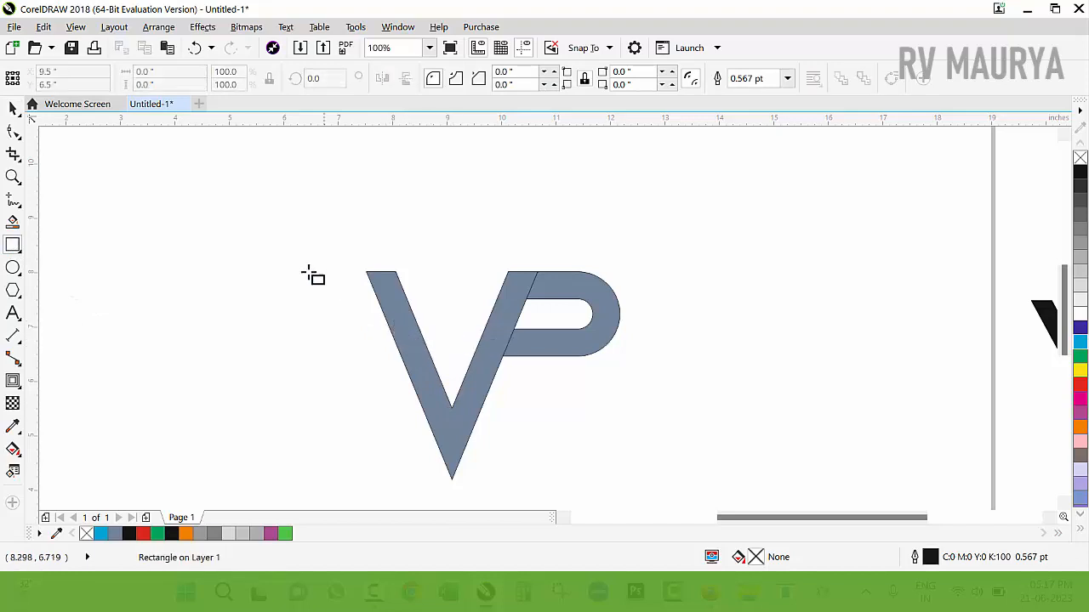
drag(303, 257, 452, 377)
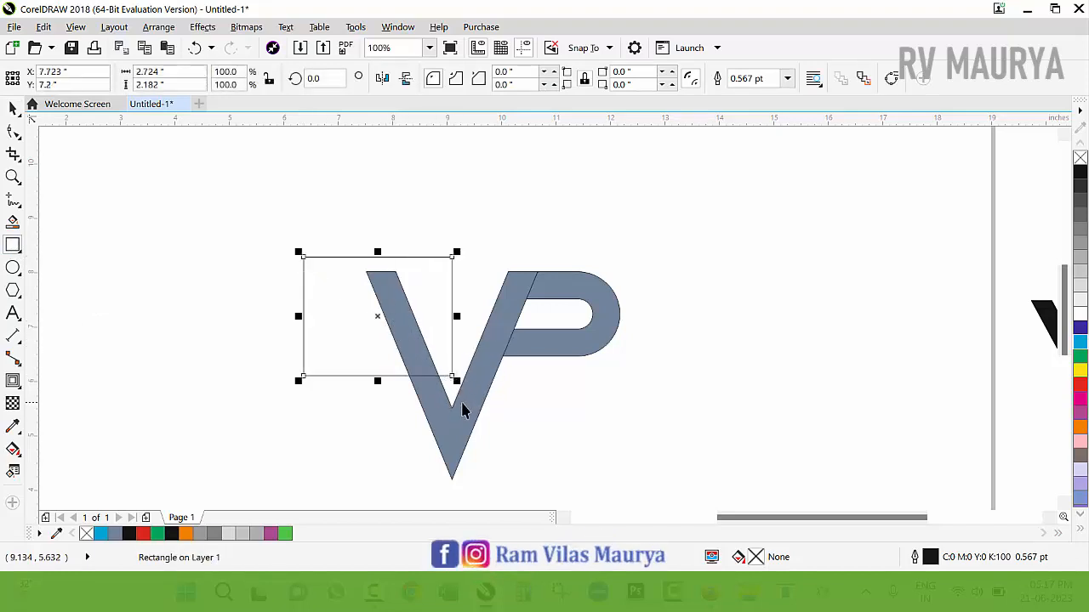
key(space)
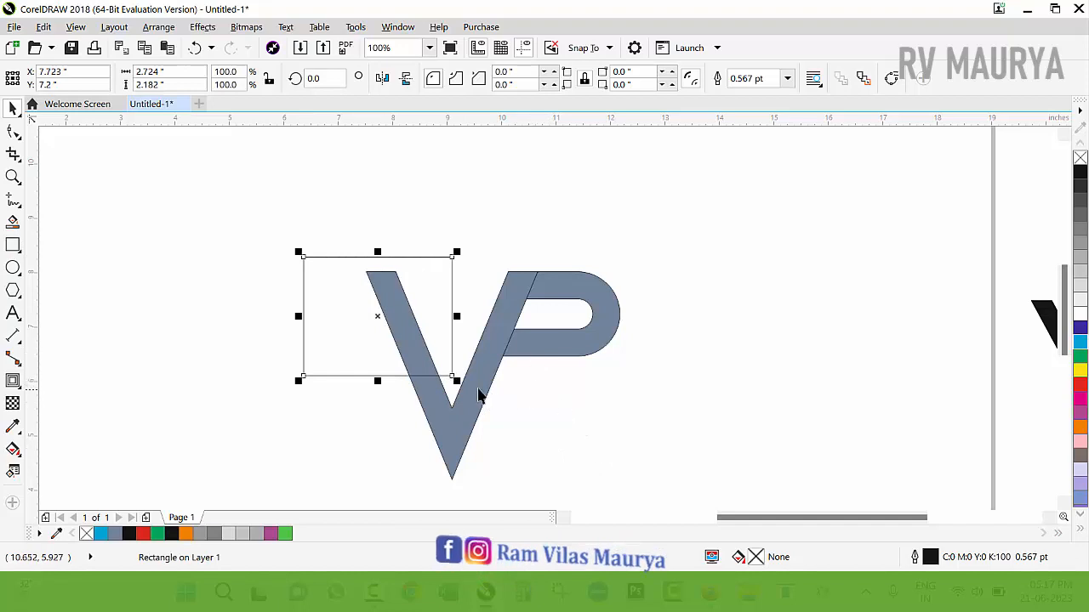
shift+click(472, 409)
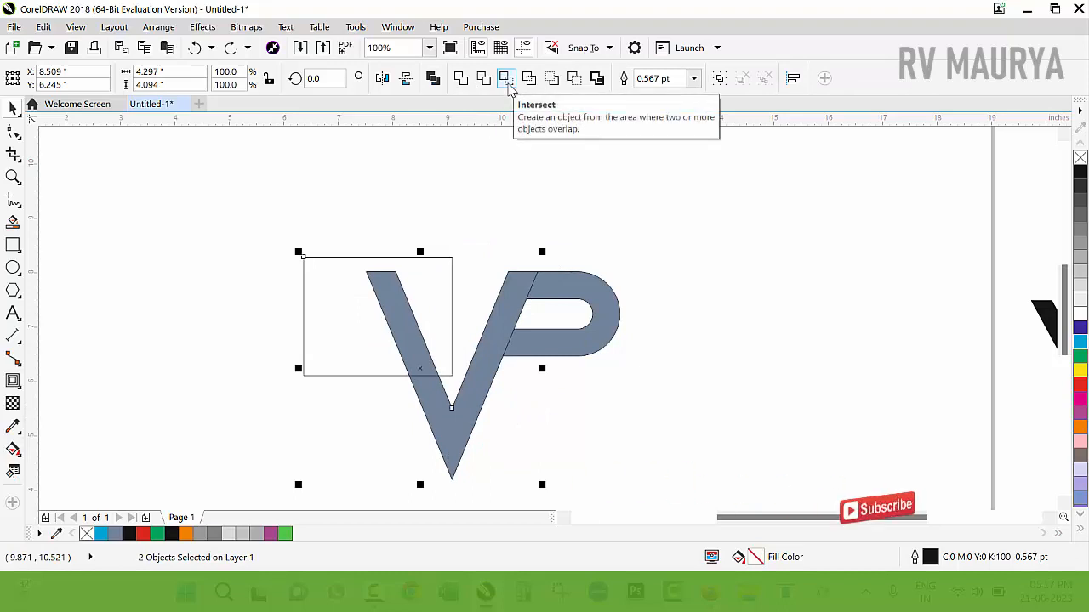
click(508, 80)
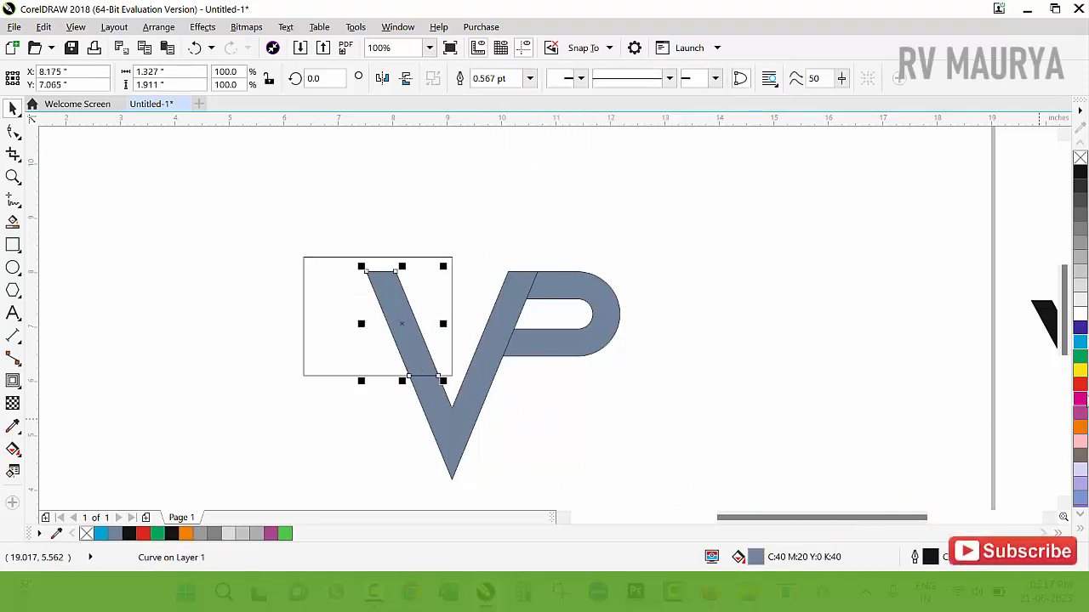
Fill the intersected arm piece with magenta and delete the rectangle.
click(1080, 398)
click(317, 310)
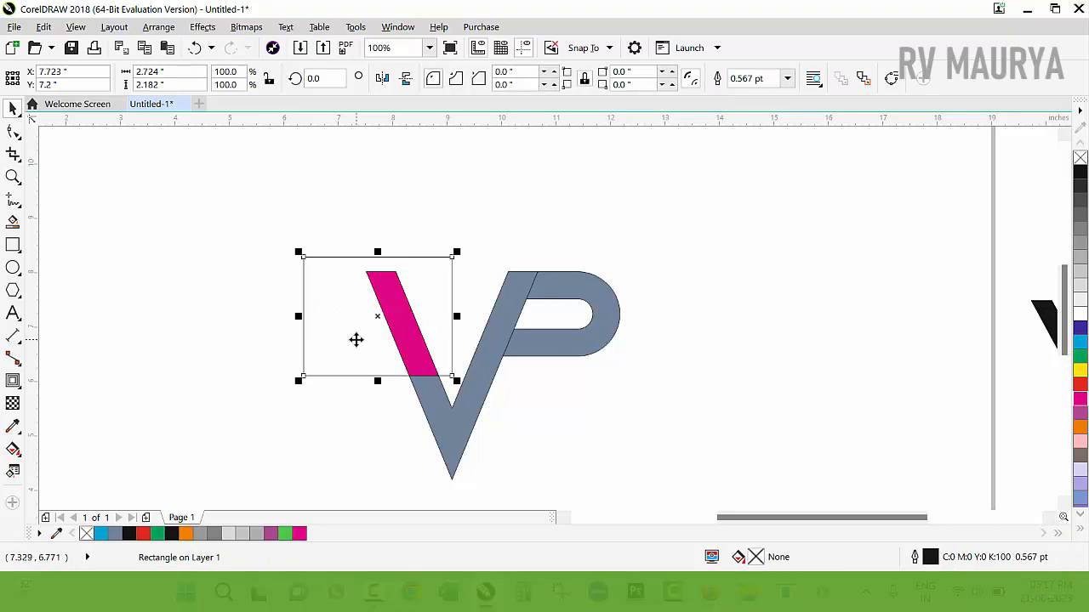
key(Delete)
Move the magenta piece under the bowl as the R's leg, with its upper end on the bowl's lower inner edge.
drag(398, 300, 552, 364)
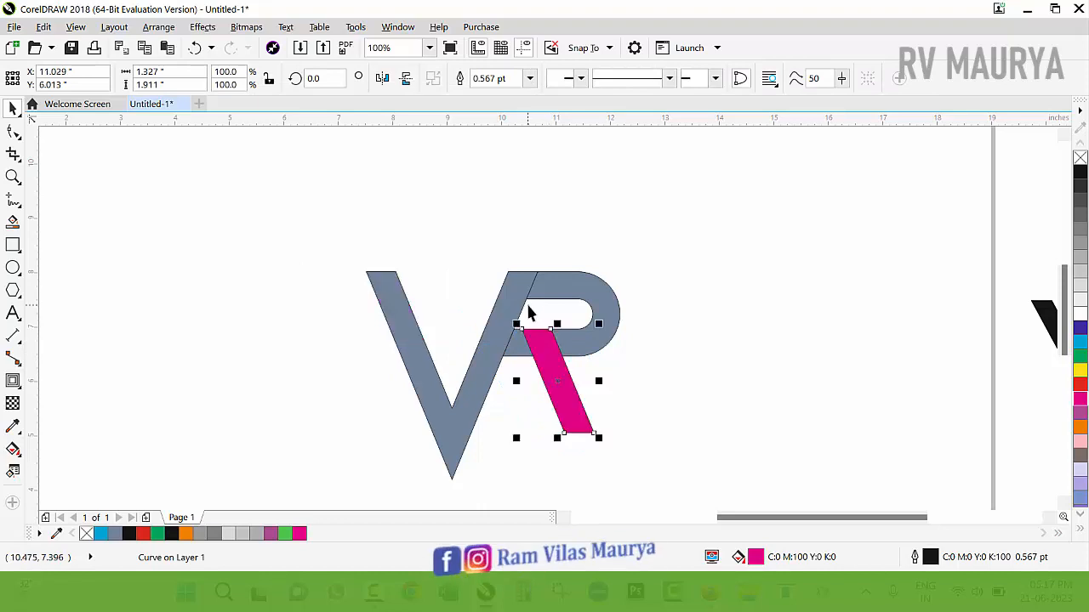
scroll(563, 362, up, 5)
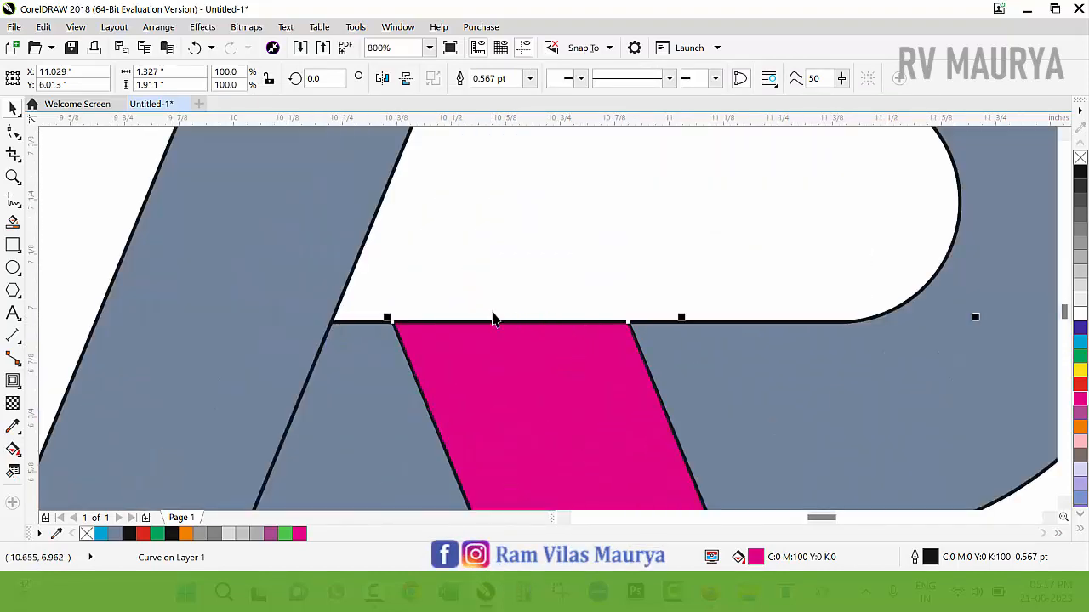
scroll(489, 316, down, 1)
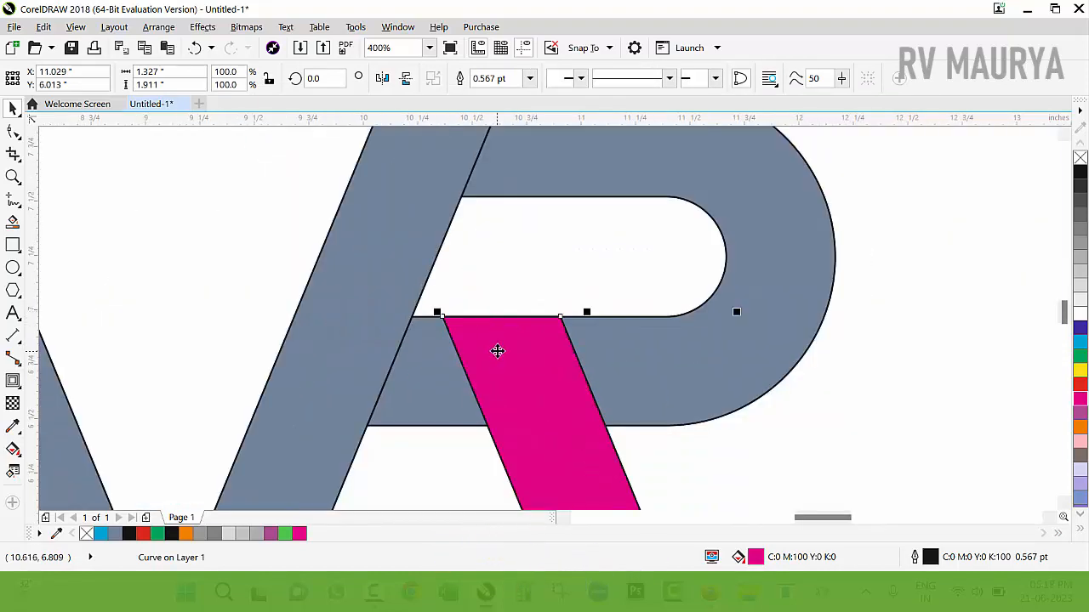
scroll(503, 344, down, 1)
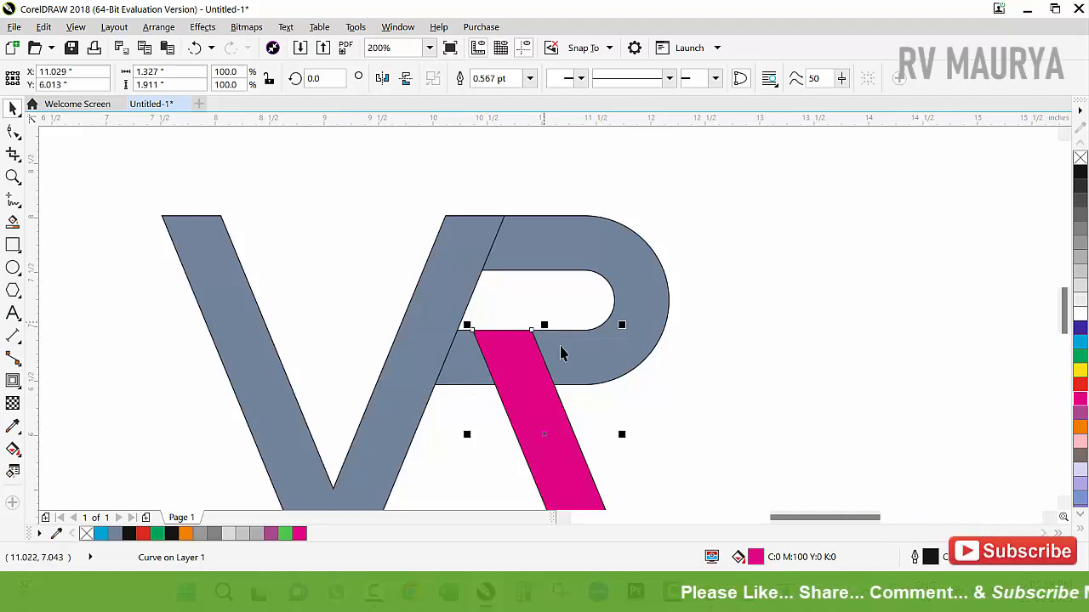
click(665, 418)
click(560, 403)
click(348, 341)
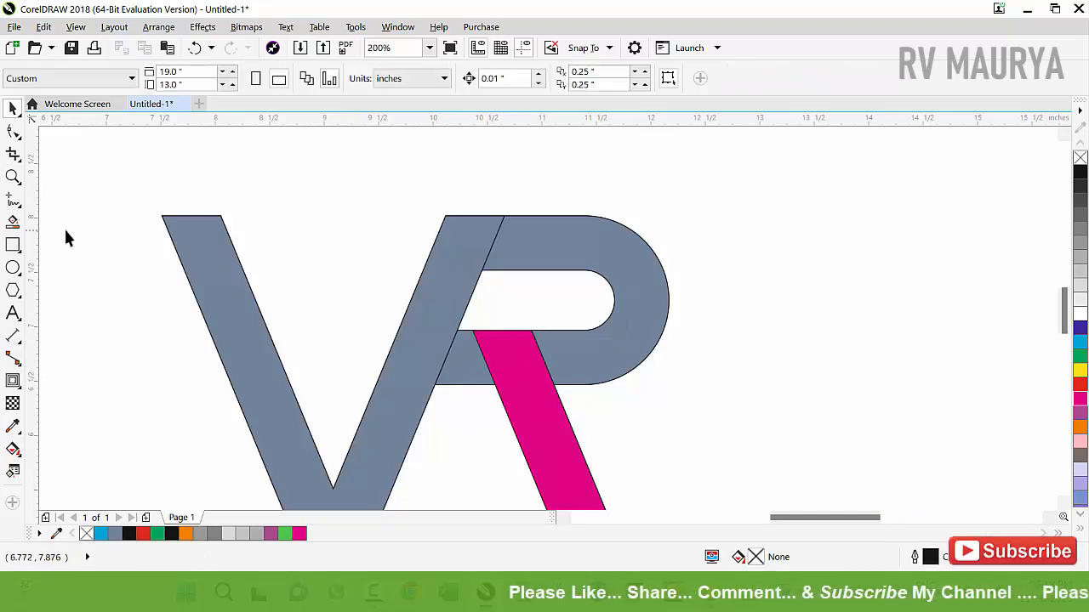
Smart-fill the bowl area right of the magenta leg with blue-grey and delete the original bowl shape.
click(13, 221)
click(616, 350)
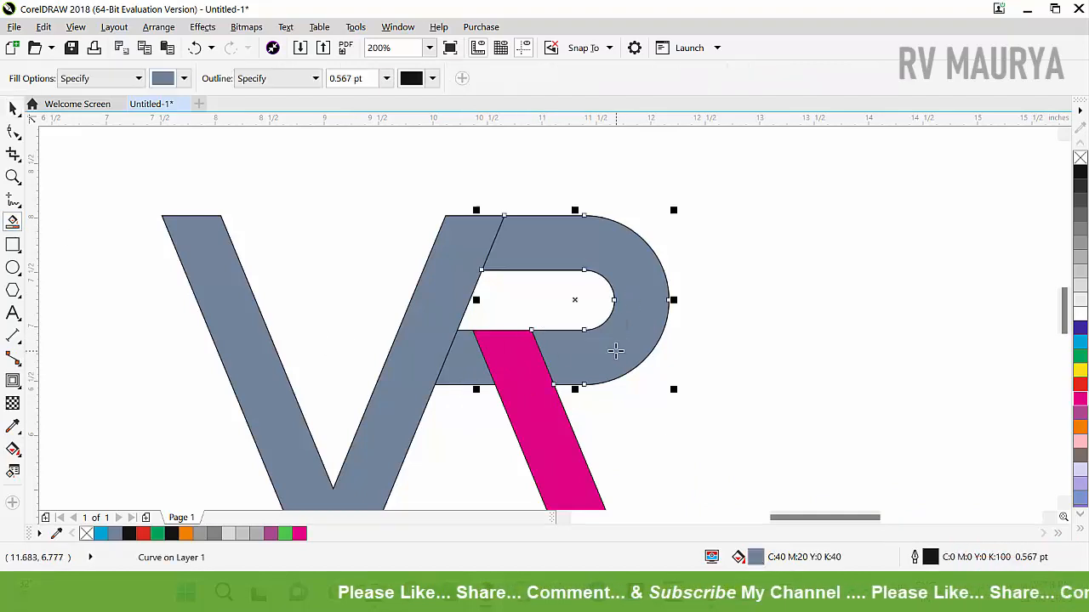
key(space)
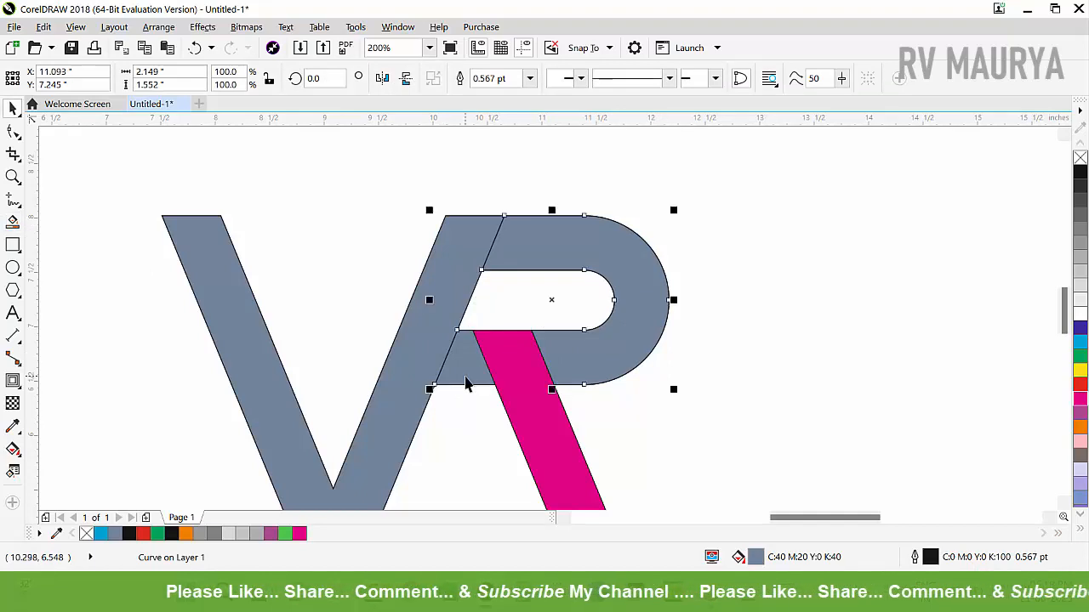
key(Escape)
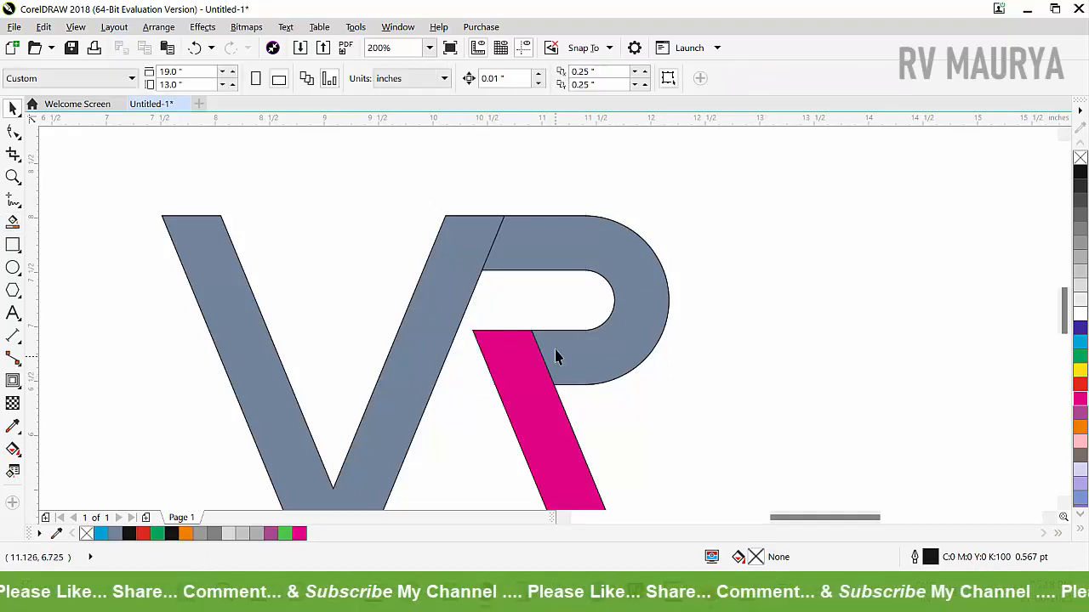
Draw a rectangle over the upper end of the V's right arm and subtract it from the V.
scroll(542, 333, down, 2)
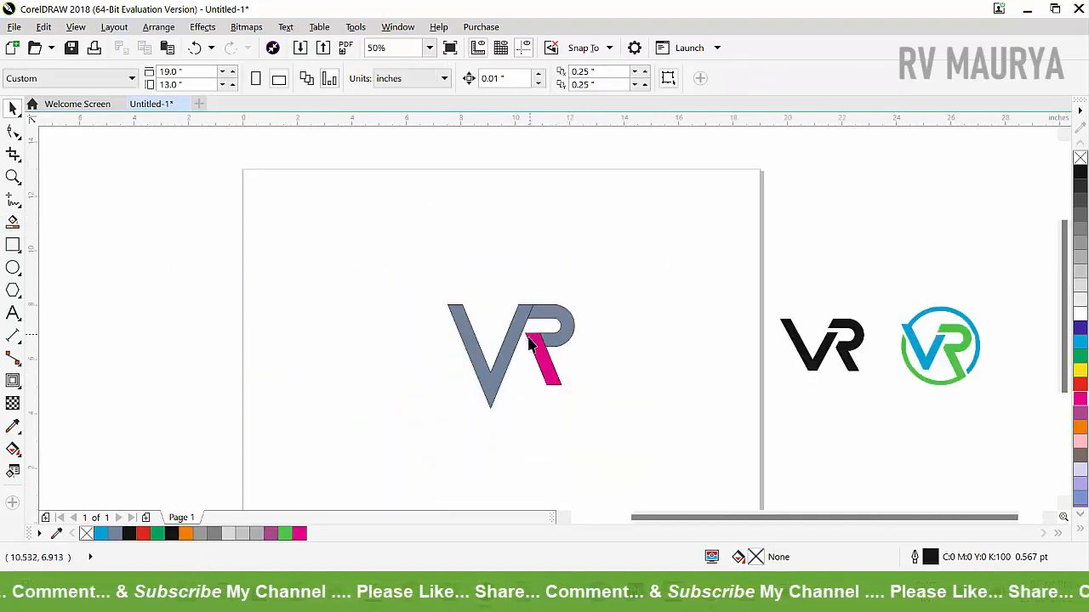
scroll(526, 347, up, 1)
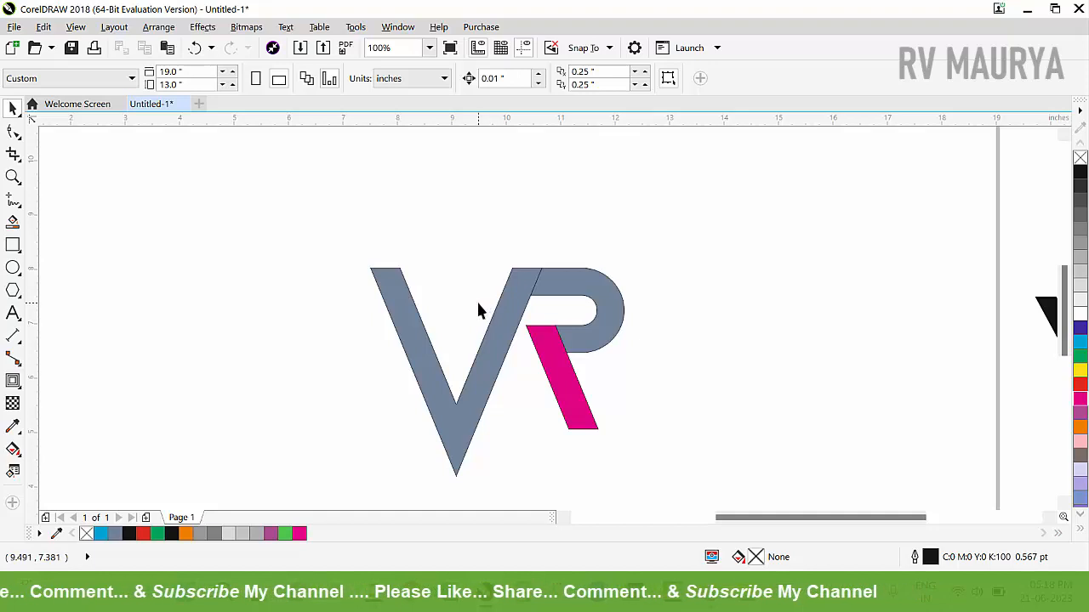
scroll(477, 307, down, 5)
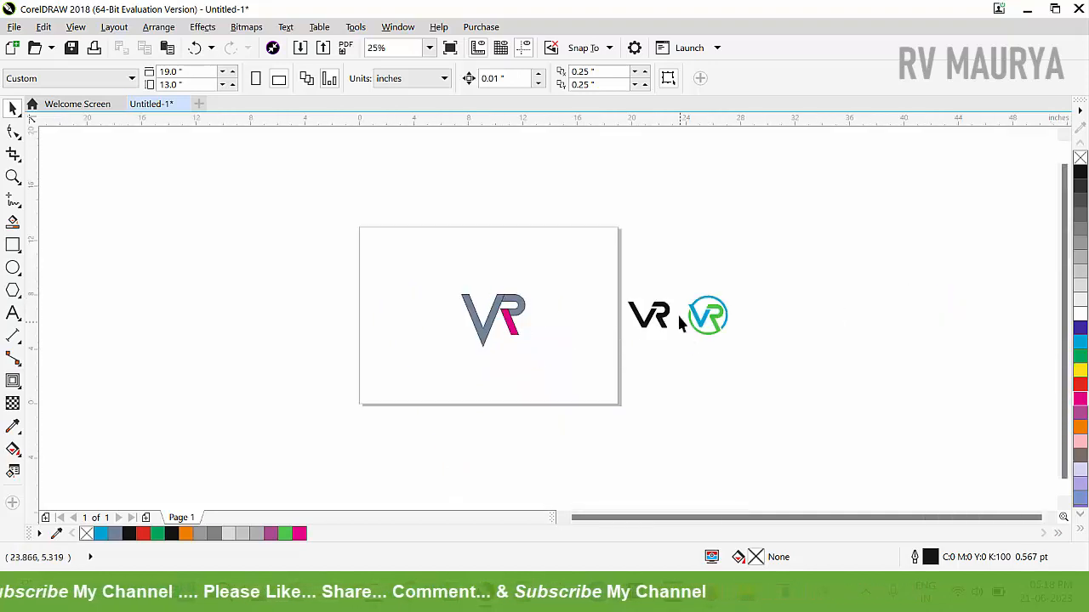
scroll(643, 323, up, 5)
scroll(660, 300, down, 3)
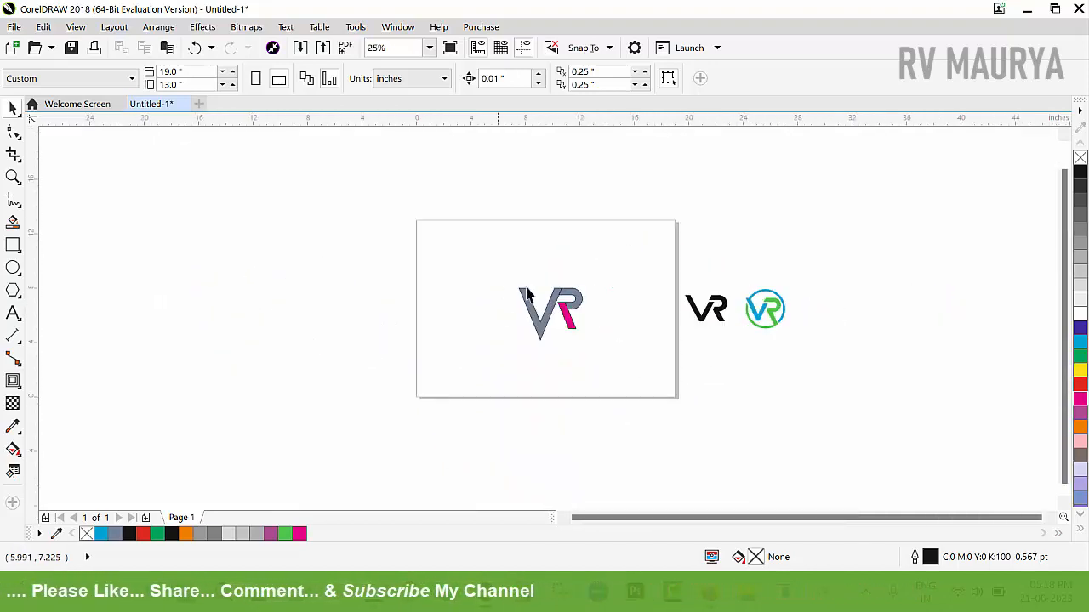
scroll(494, 316, up, 5)
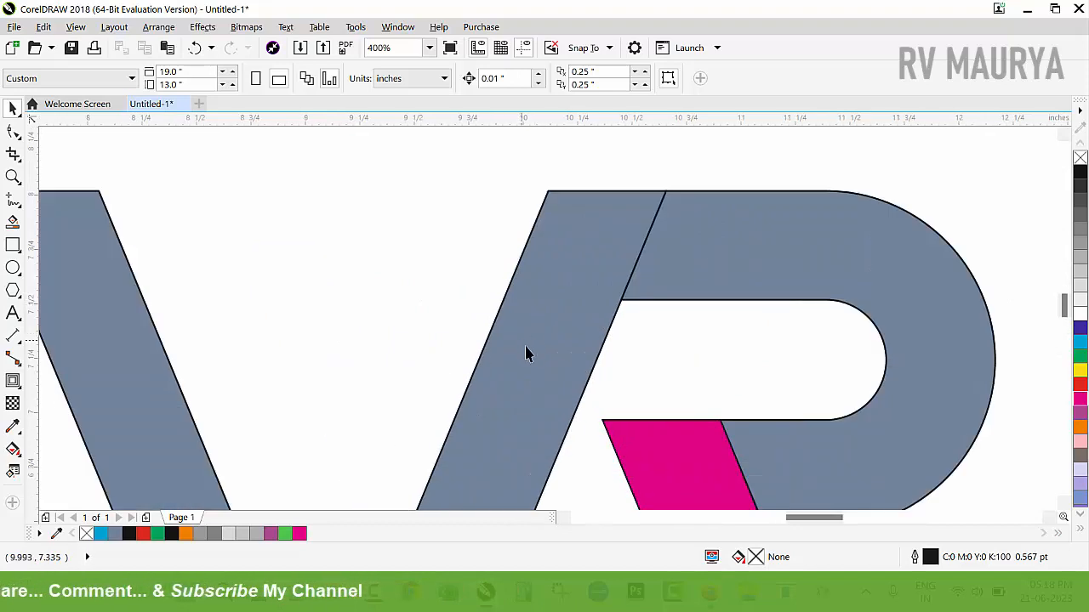
click(13, 246)
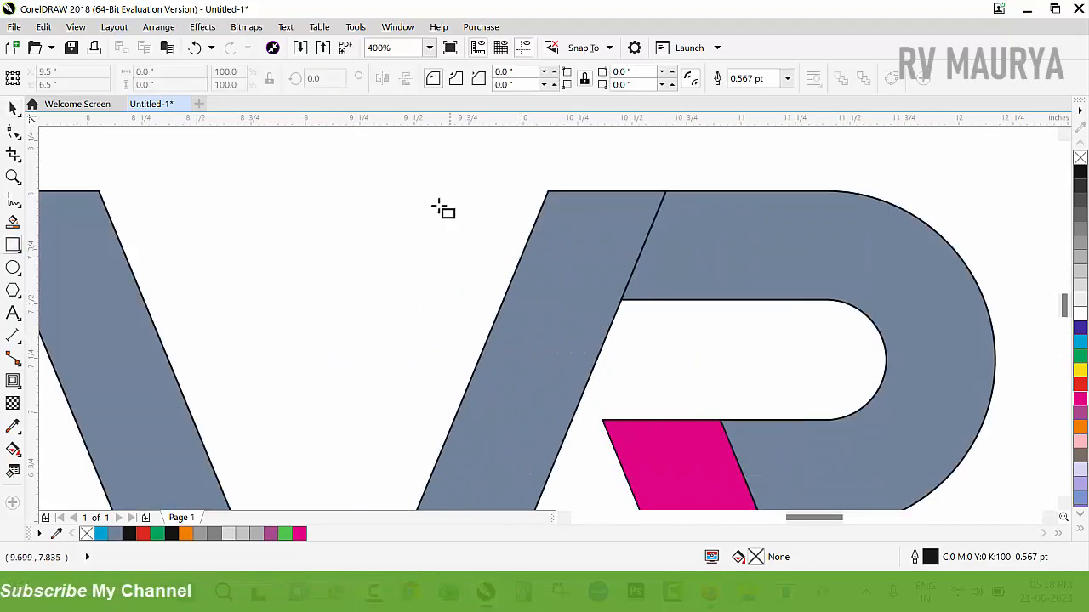
drag(386, 168, 701, 334)
key(space)
shift+click(577, 373)
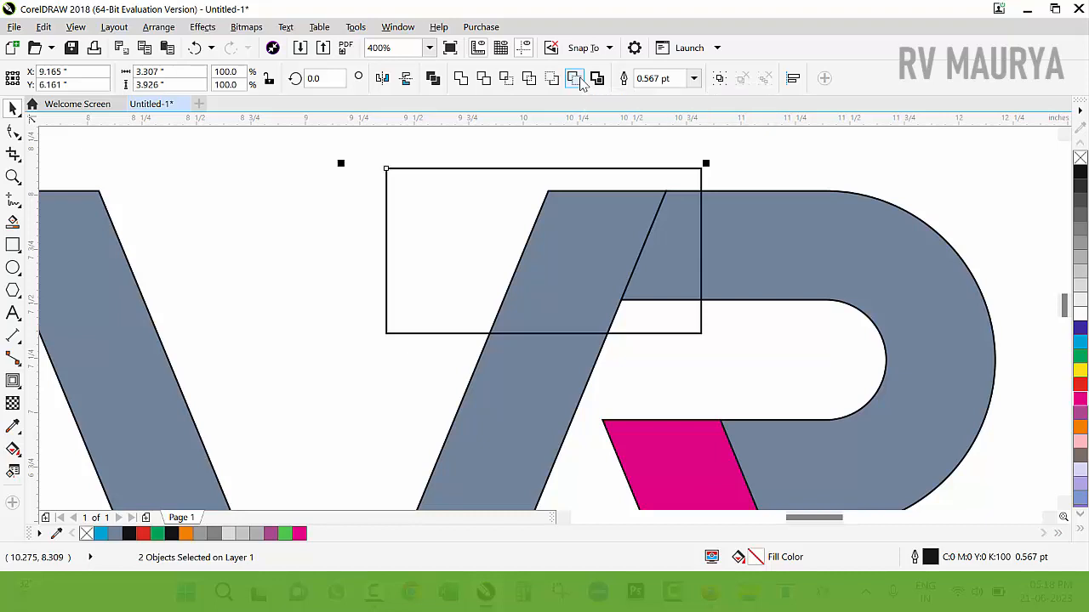
click(576, 80)
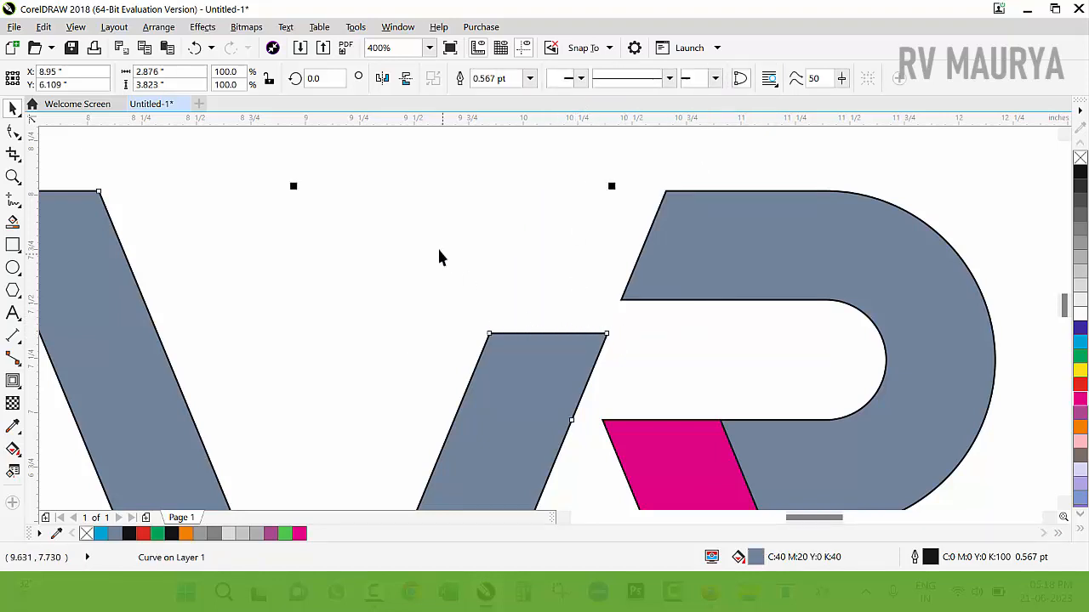
Extend the R bowl's slanted end leftward over the shortened V arm, making the bowl about 2.27 in wide.
click(724, 256)
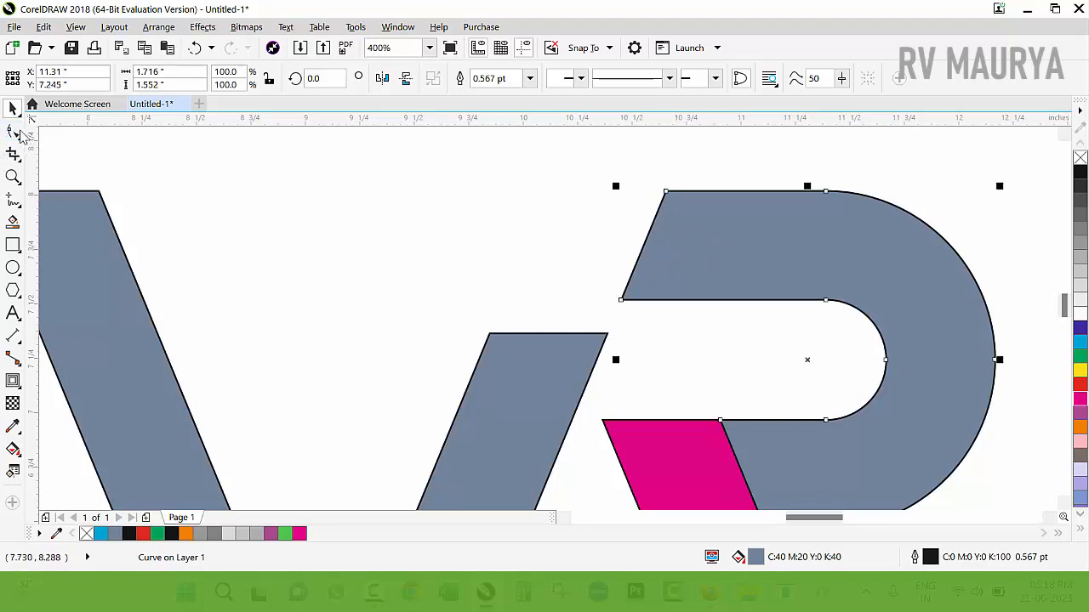
click(47, 145)
click(14, 133)
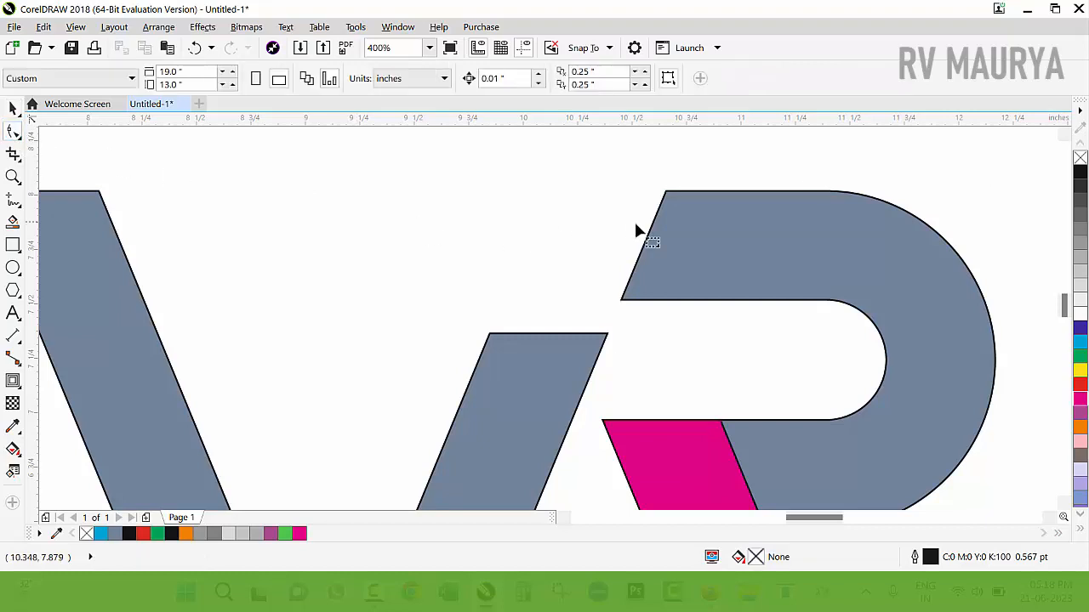
click(638, 234)
drag(627, 306, 499, 306)
key(space)
click(479, 275)
scroll(479, 274, down, 1)
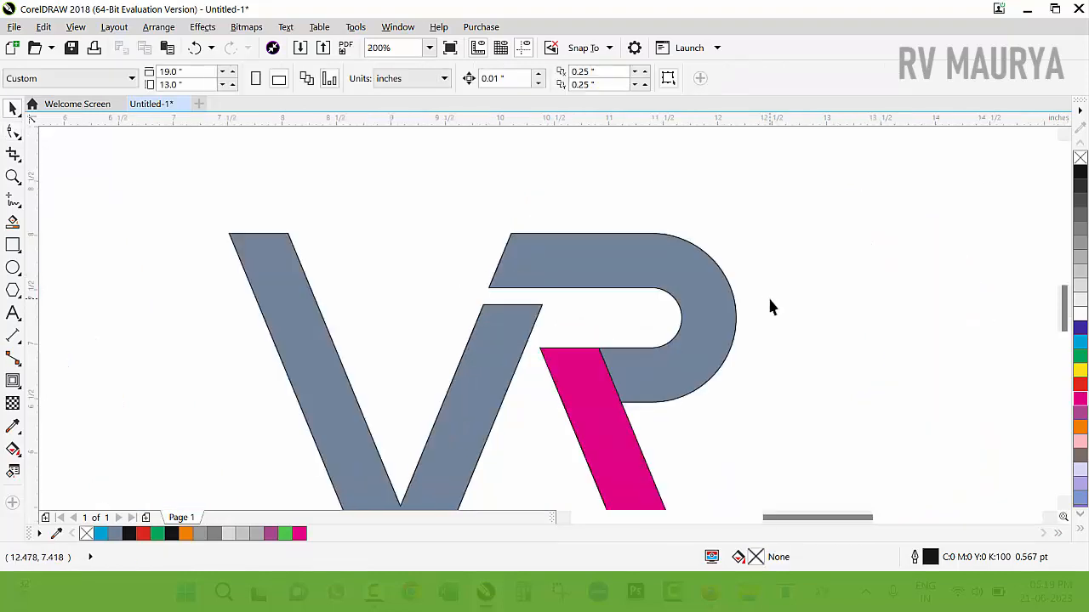
Weld the magenta leg and the blue-grey bowl into a single R shape.
scroll(769, 306, down, 3)
key(z)
drag(417, 226, 702, 422)
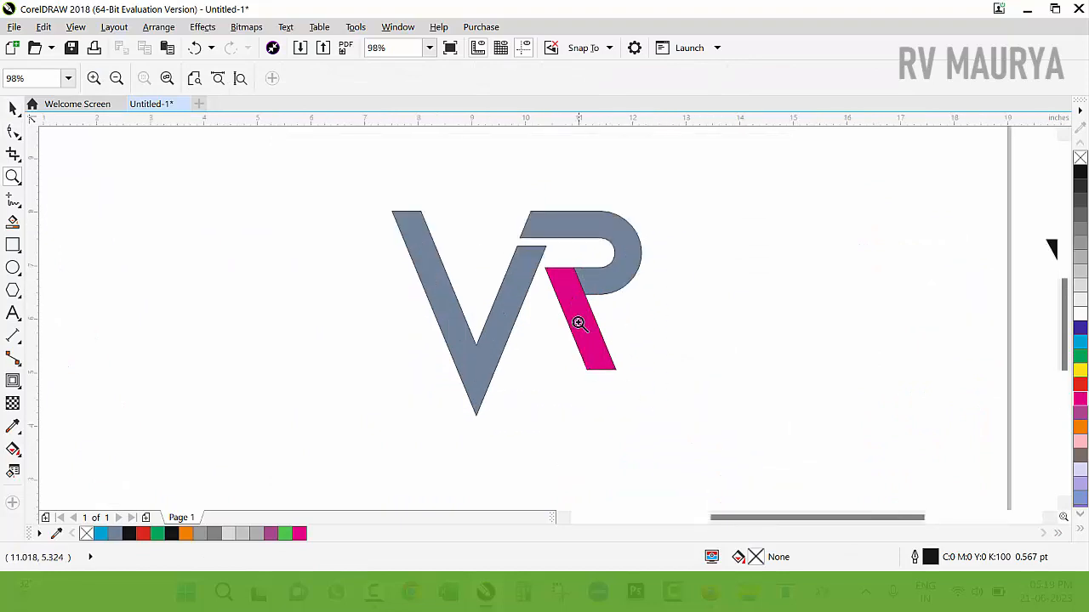
key(space)
click(577, 282)
shift+click(623, 281)
drag(610, 282, 668, 283)
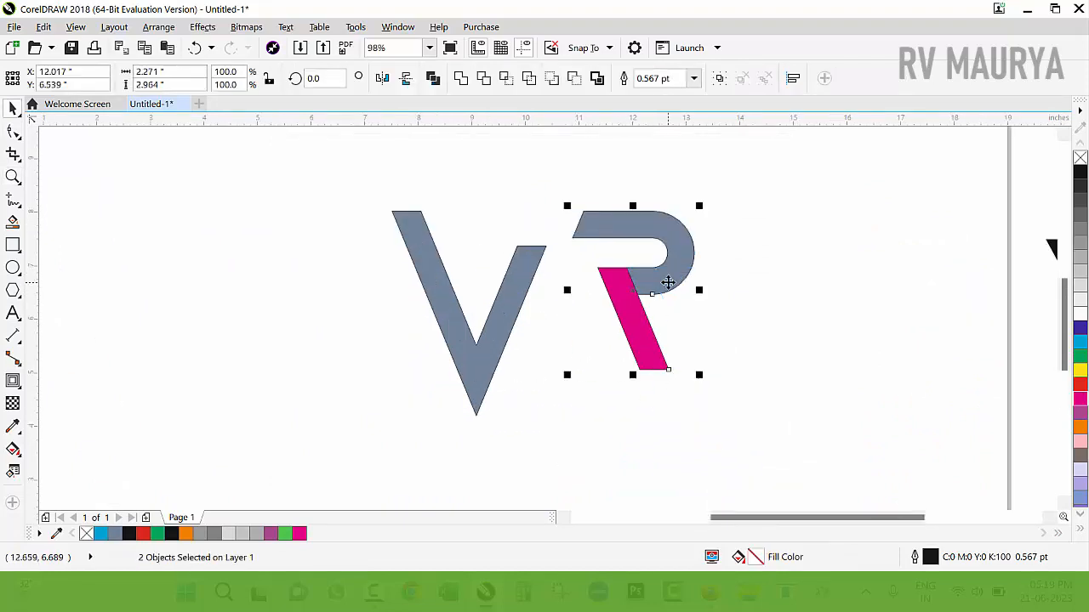
key(ctrl+z)
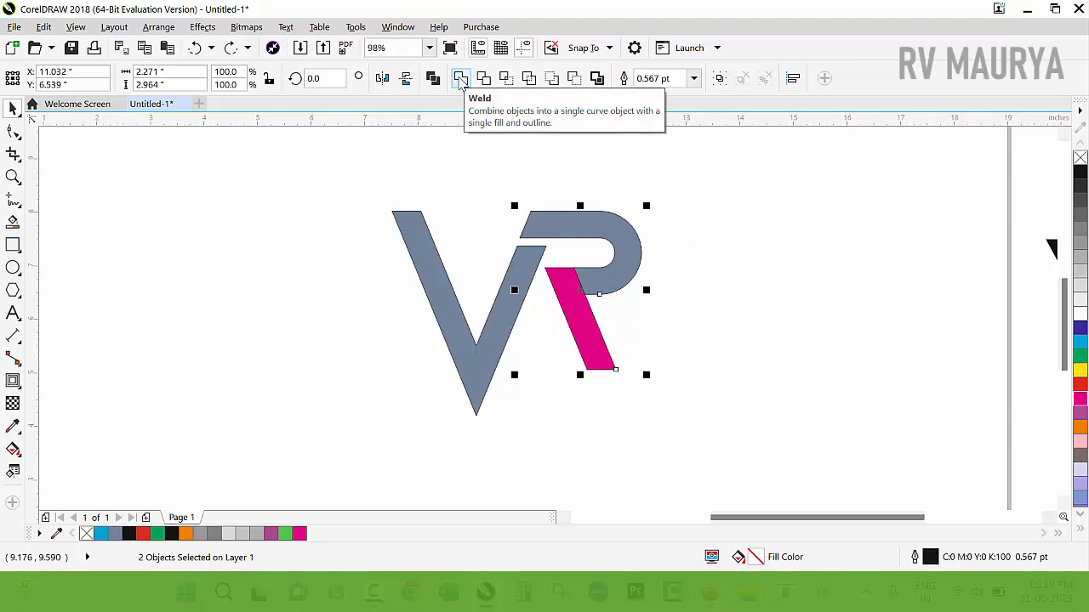
click(460, 81)
Place a copy of the V slightly to the right, overlapping the R, and subtract it from the R's inner corner.
scroll(525, 245, up, 3)
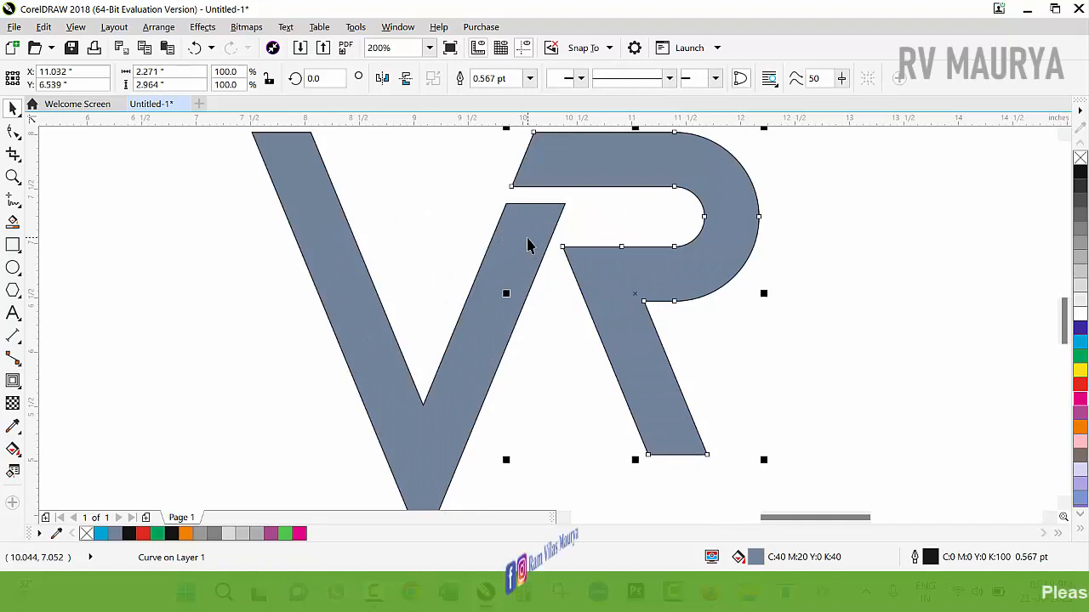
drag(524, 245, 548, 266)
shift+click(615, 284)
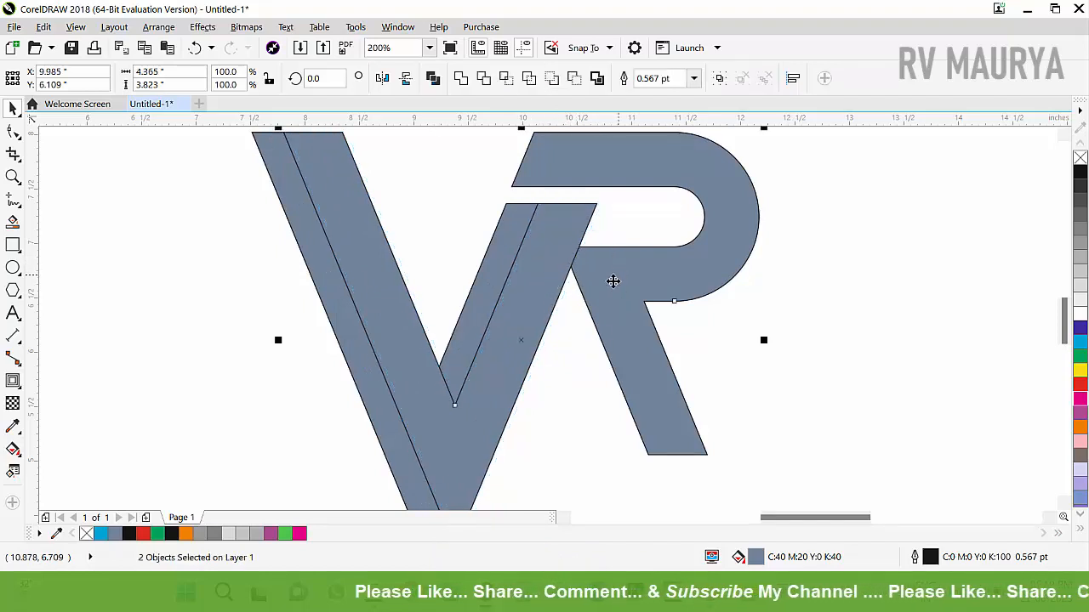
click(574, 79)
click(567, 267)
scroll(569, 270, down, 2)
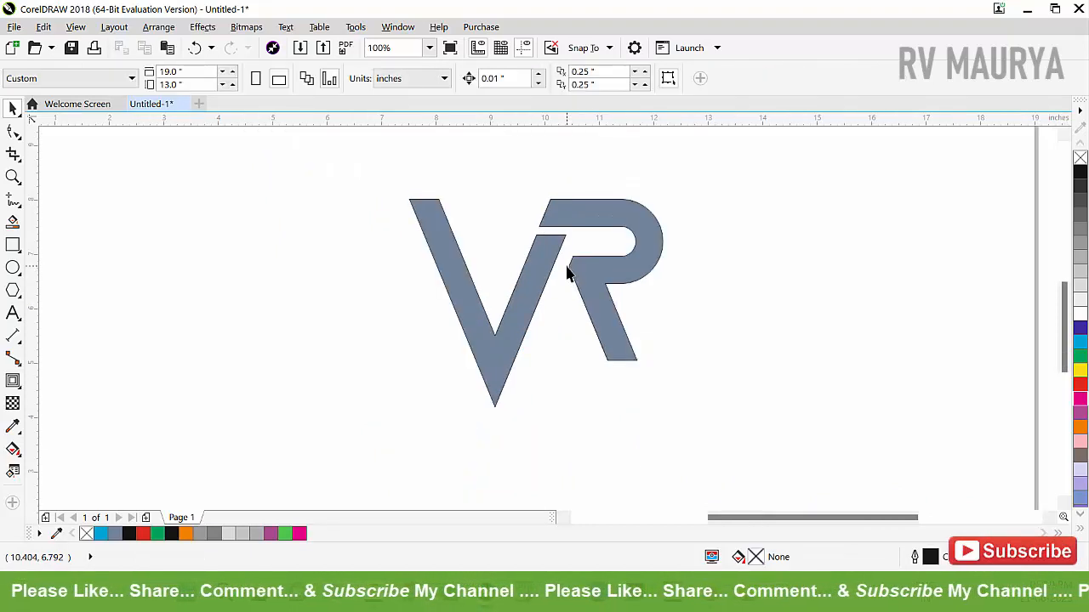
Fill the V with cyan blue and the R with green.
key(z)
drag(359, 182, 816, 416)
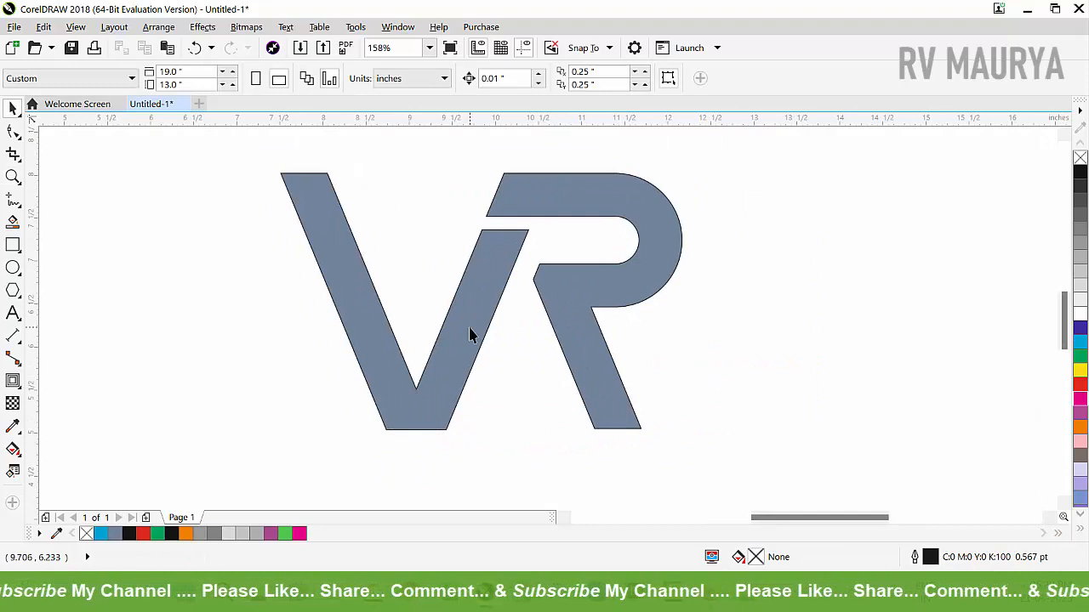
click(470, 334)
click(1079, 341)
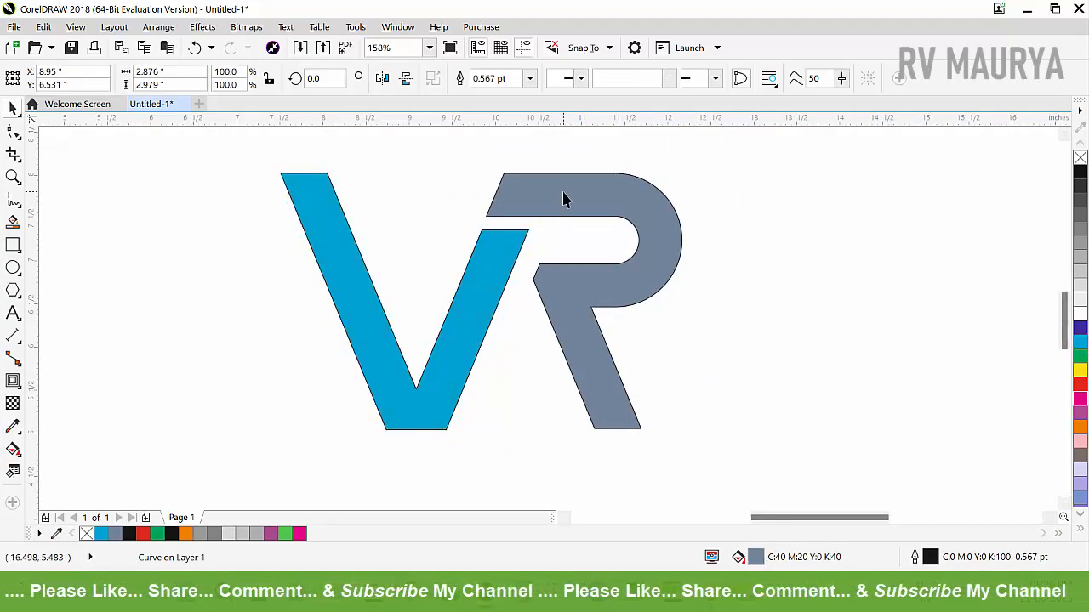
click(562, 199)
click(1080, 260)
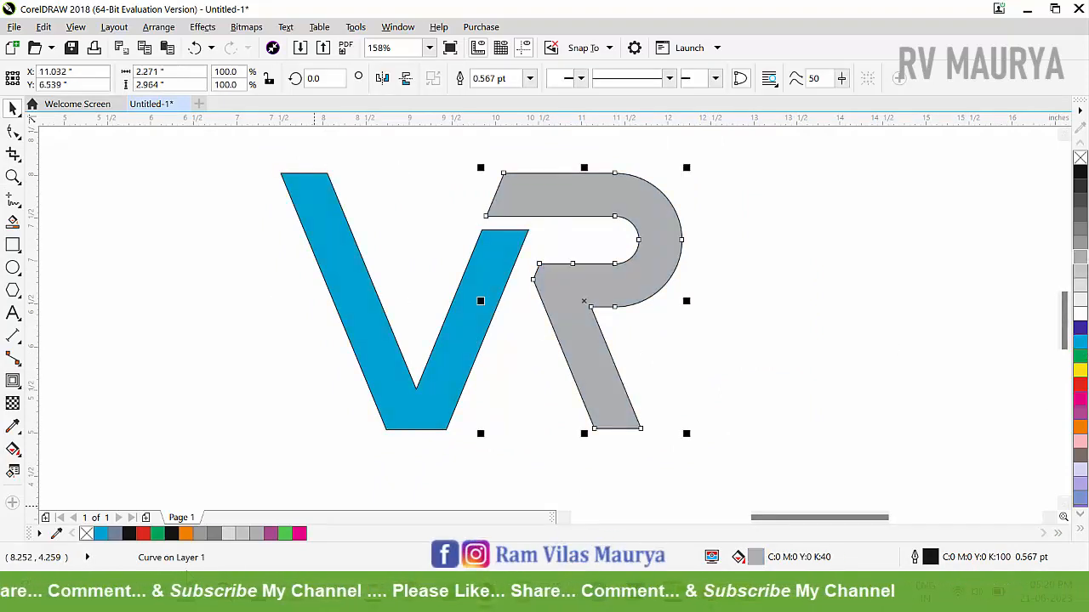
click(285, 534)
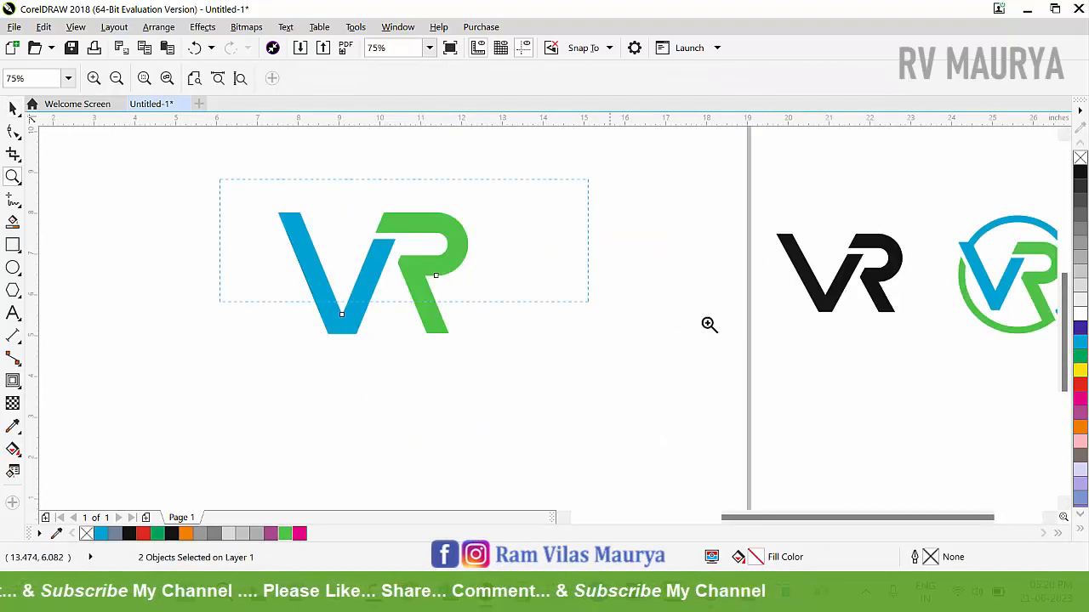
Group the blue V and the green R together.
scroll(710, 323, up, 2)
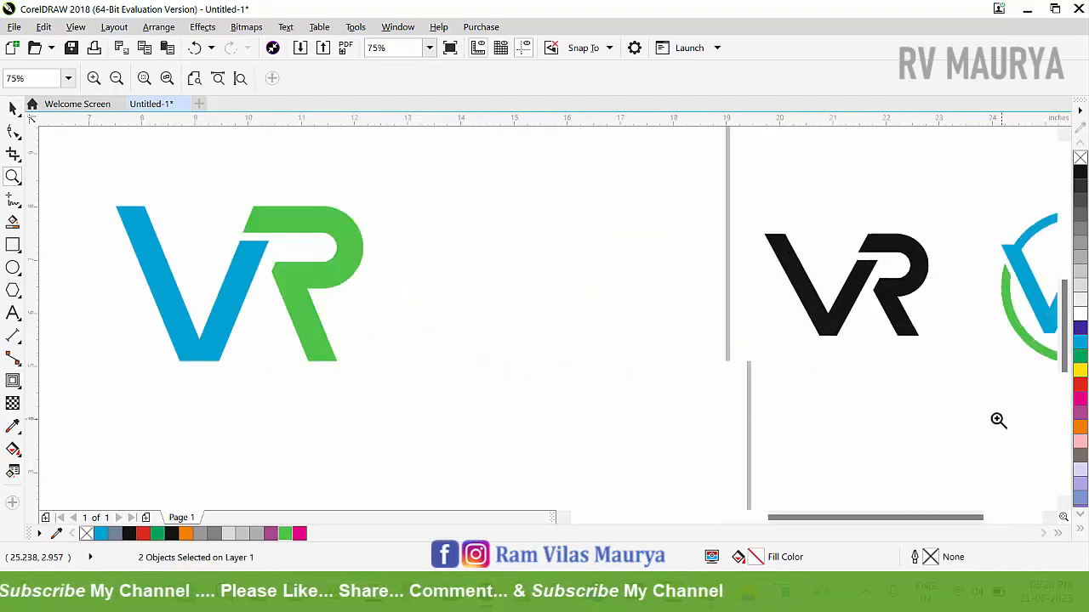
key(space)
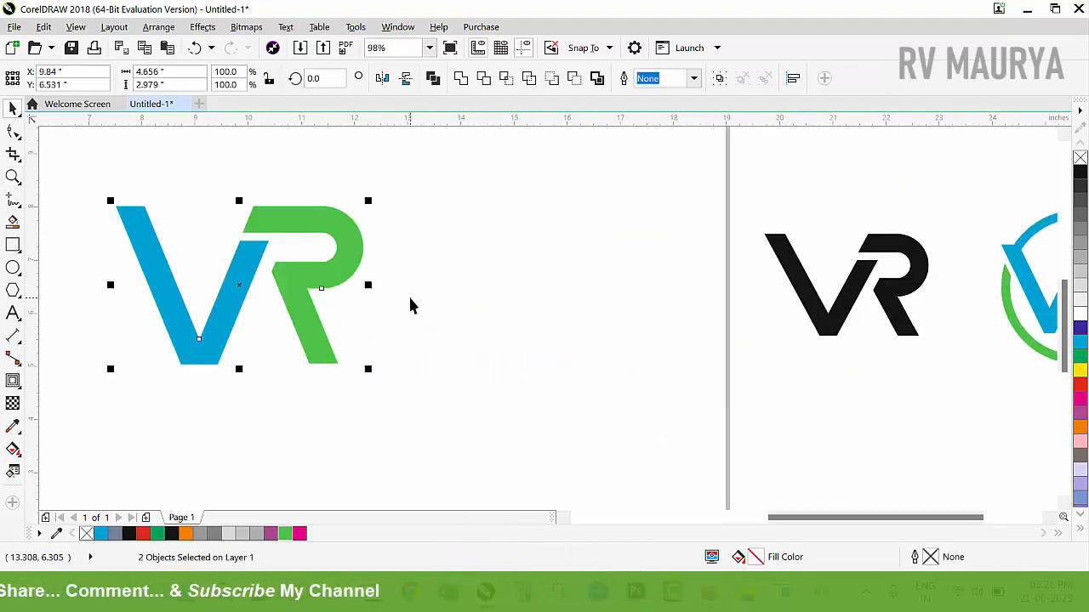
scroll(387, 283, down, 2)
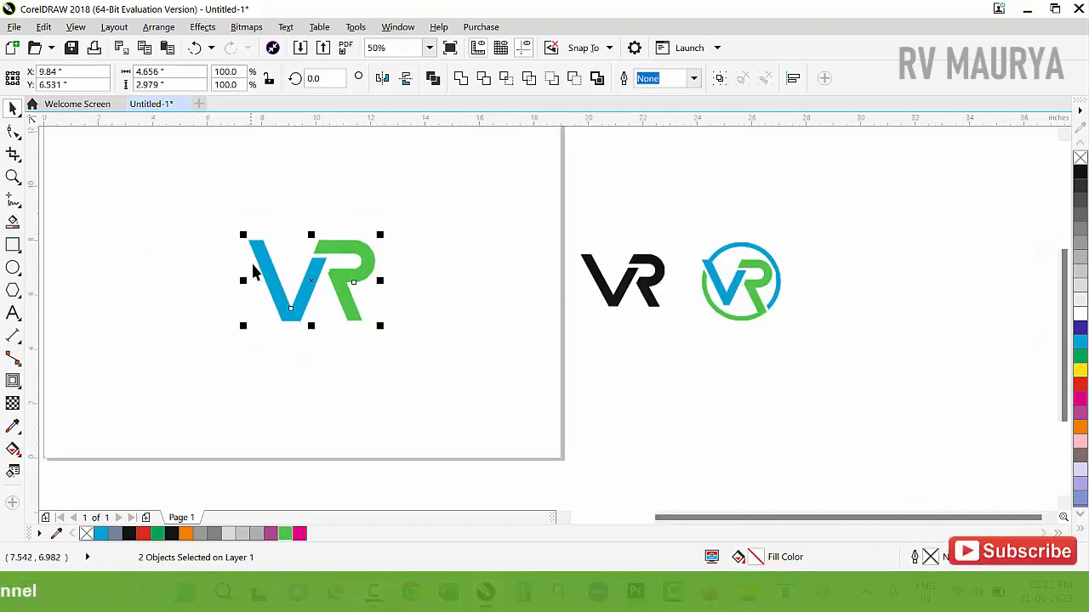
scroll(256, 269, up, 2)
scroll(301, 309, down, 2)
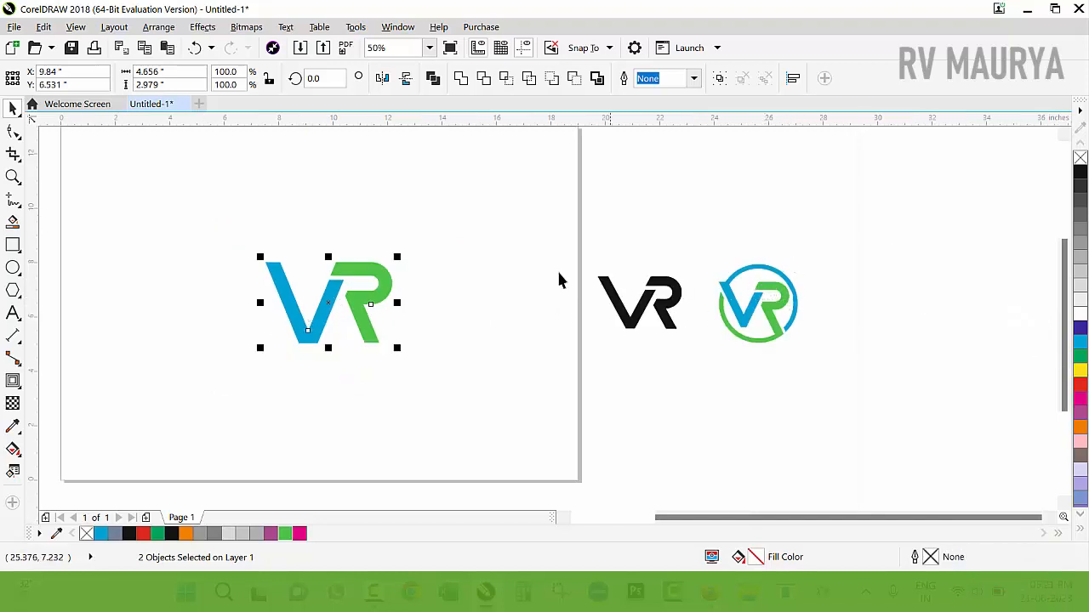
scroll(316, 303, up, 2)
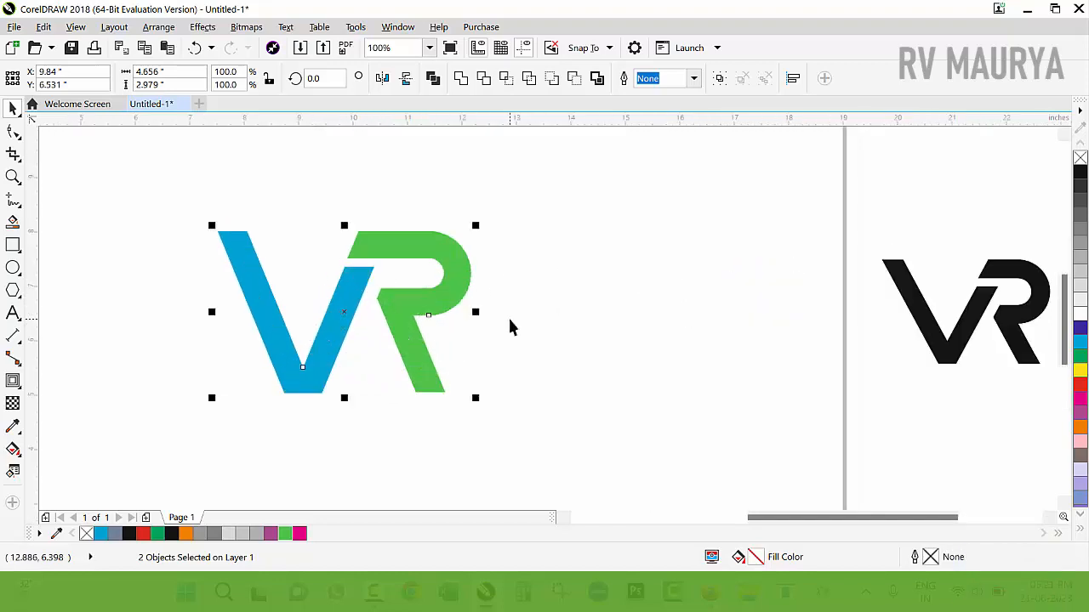
key(ctrl+g)
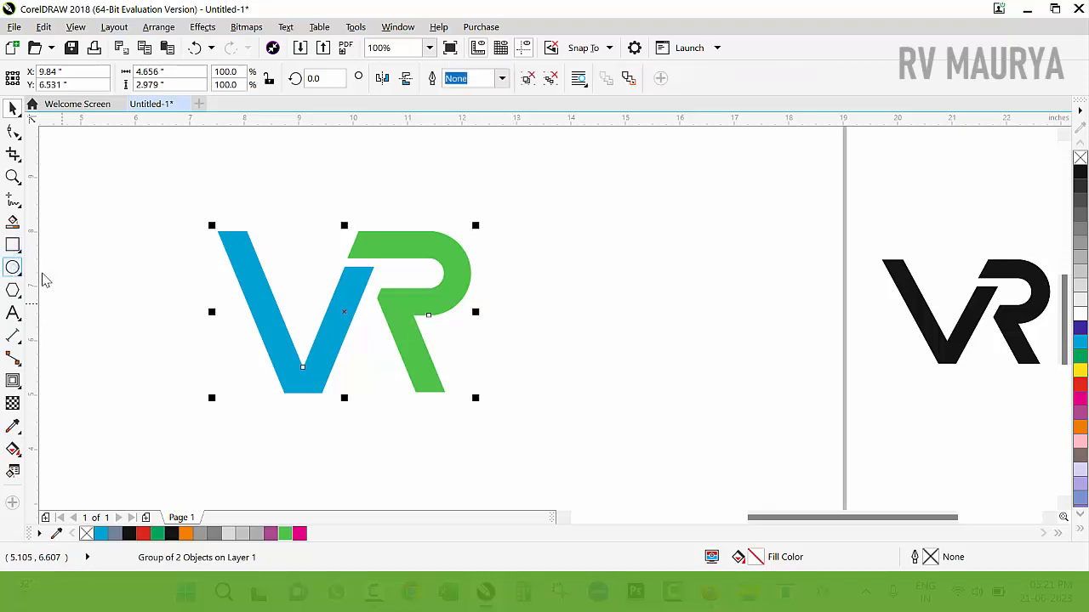
Draw a circle about 4.59 in wide around the VR letters and add a concentric copy enlarged to about 5.14 in.
mouse_move(249, 230)
mouse_down()
mouse_move(304, 335)
mouse_move(443, 460)
mouse_up()
key(space)
drag(465, 353, 467, 334)
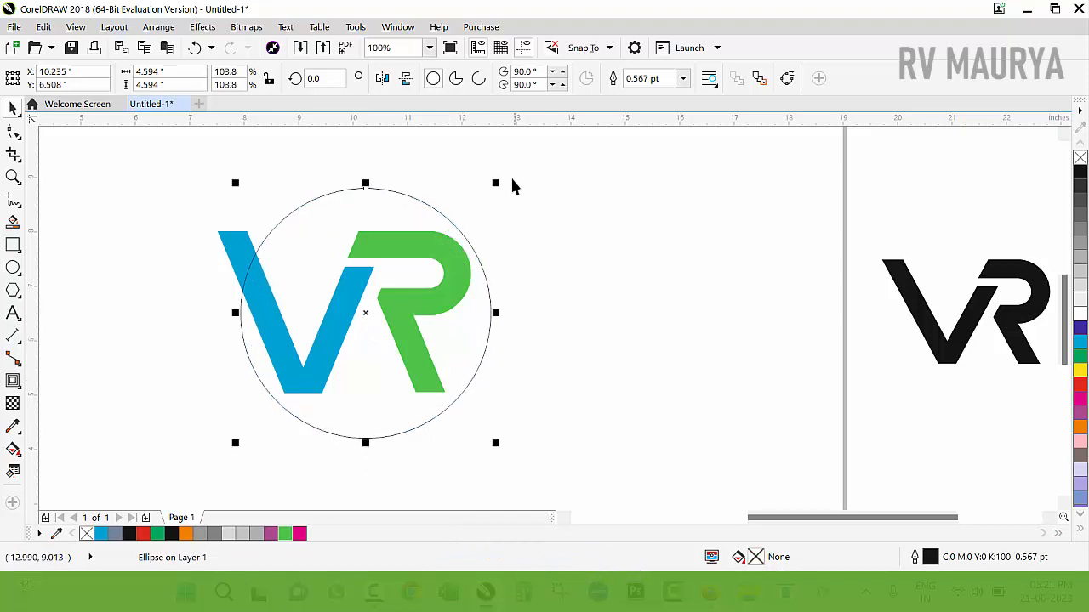
drag(494, 193, 525, 170)
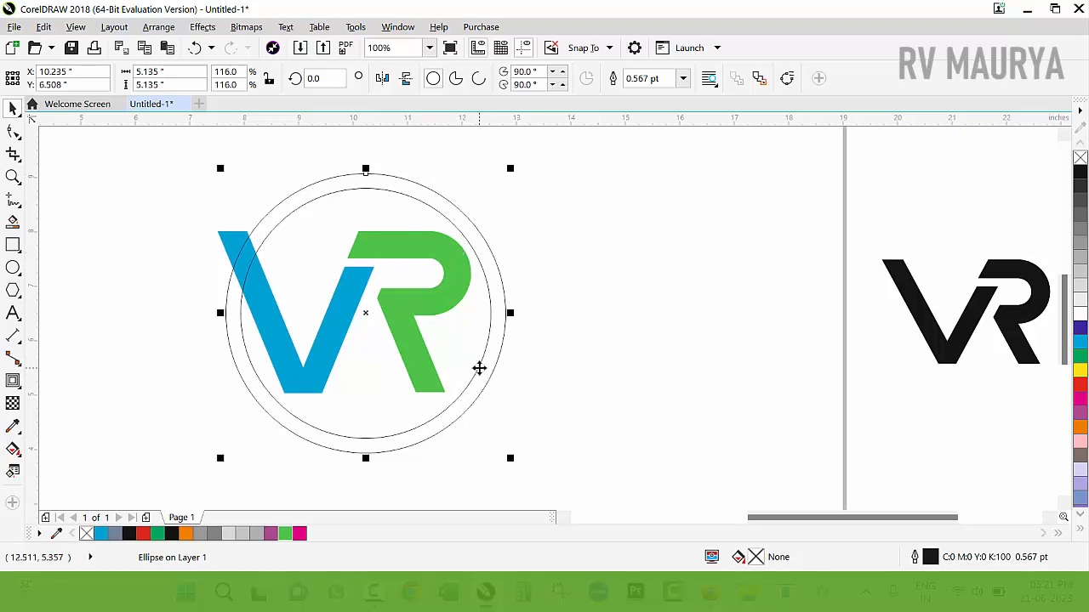
Shrink both circles together to about 5.02 in overall and nudge them slightly upward around the letters.
shift+click(479, 366)
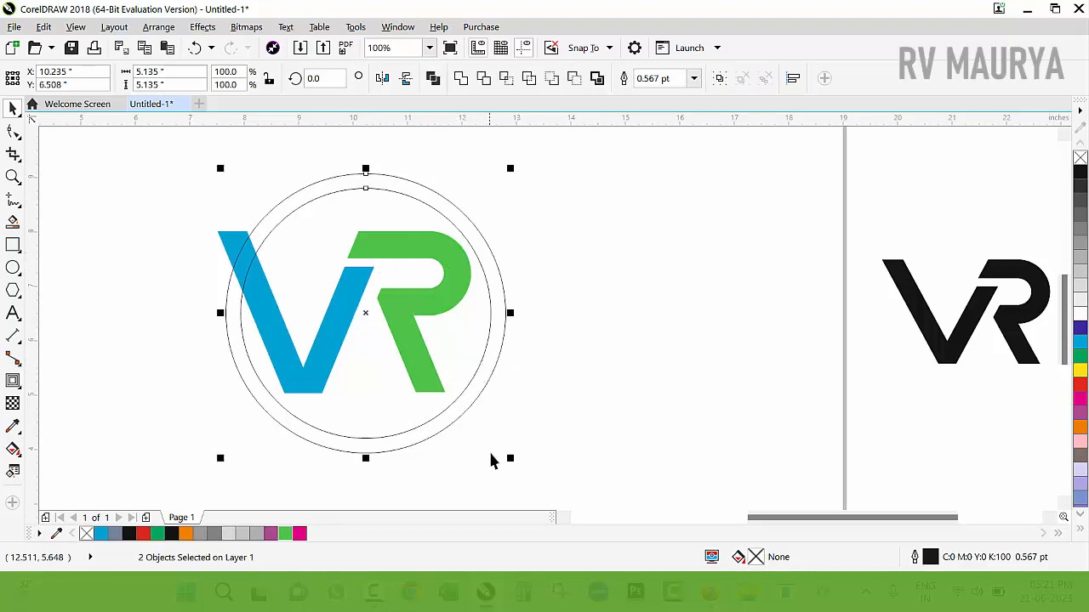
drag(514, 460, 507, 456)
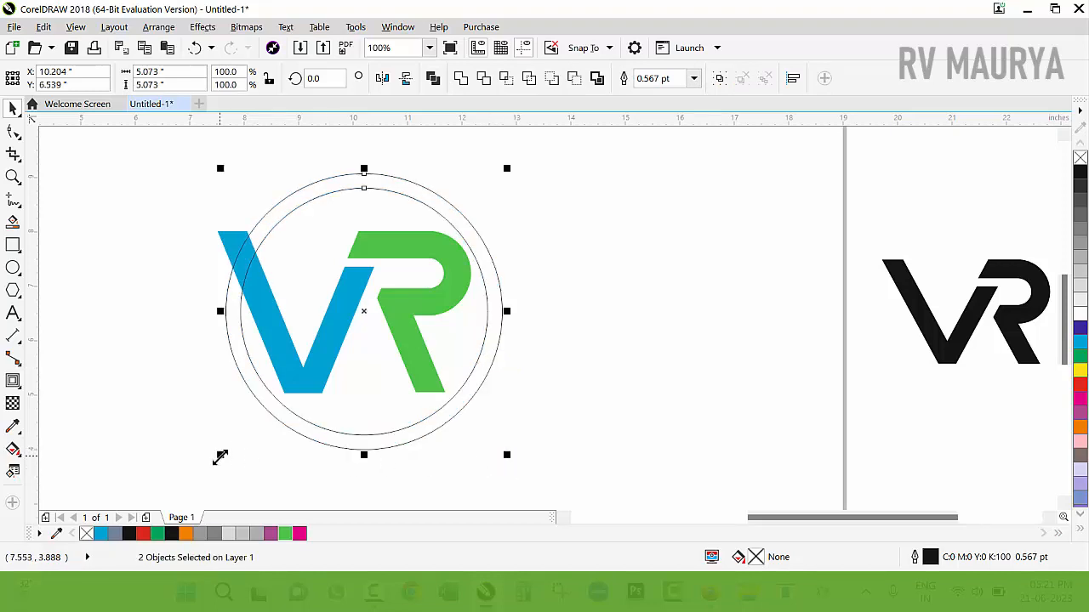
drag(220, 457, 222, 461)
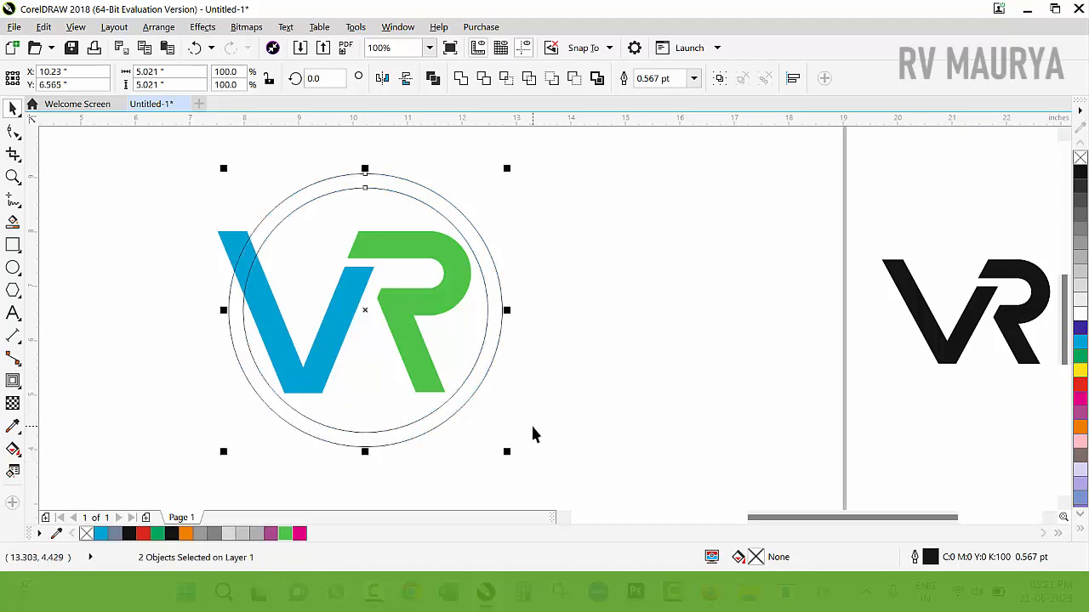
key(Up)
key(Up)
key(Up)
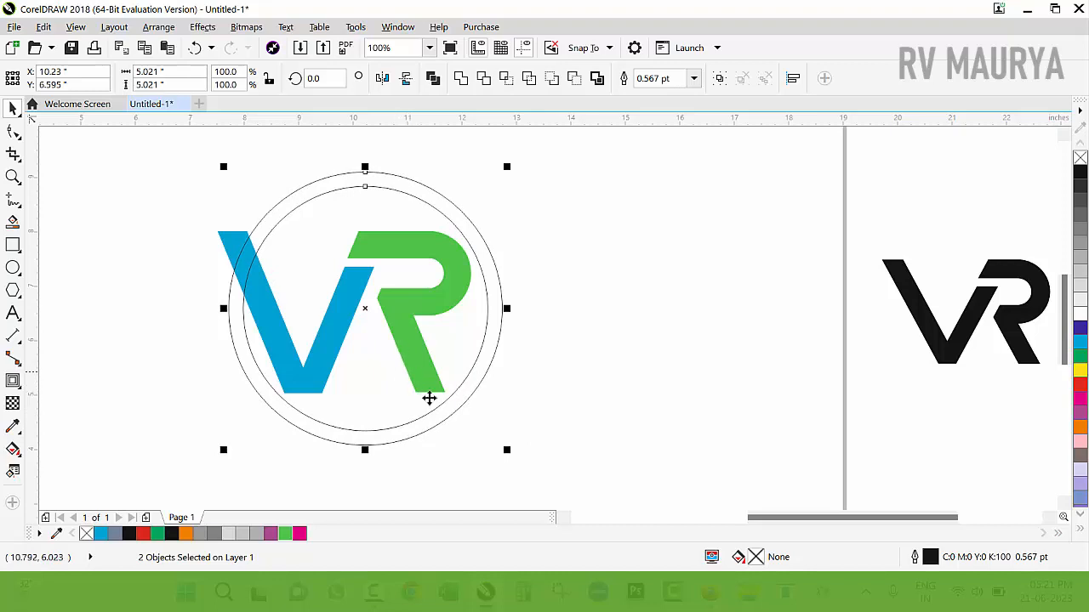
Extend the R's leg diagonally down past the outer circle, making the letters about 3.82 in tall, and ungroup them.
click(13, 132)
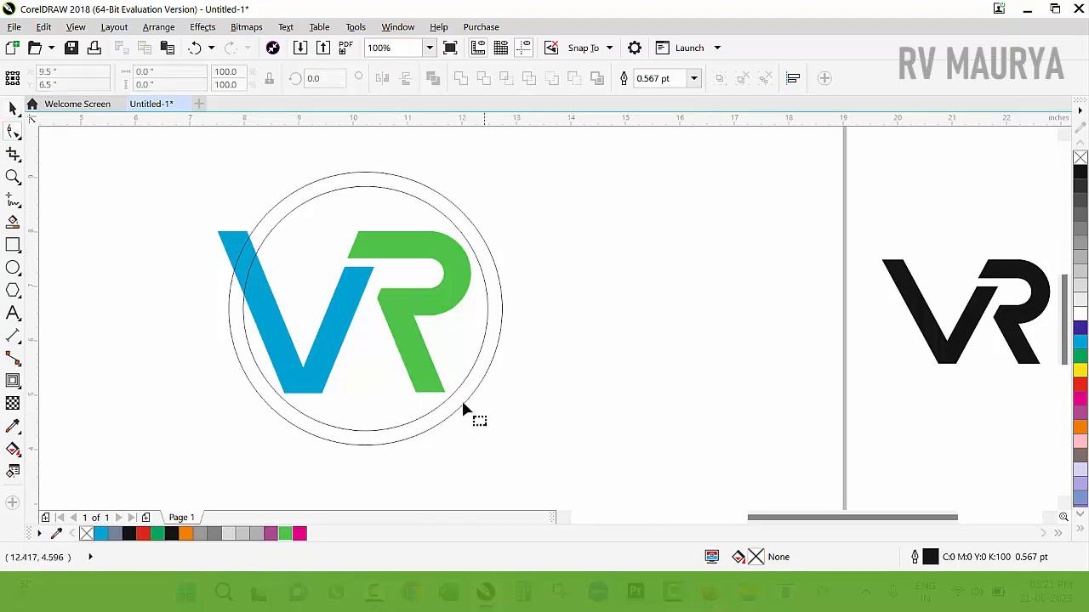
click(415, 393)
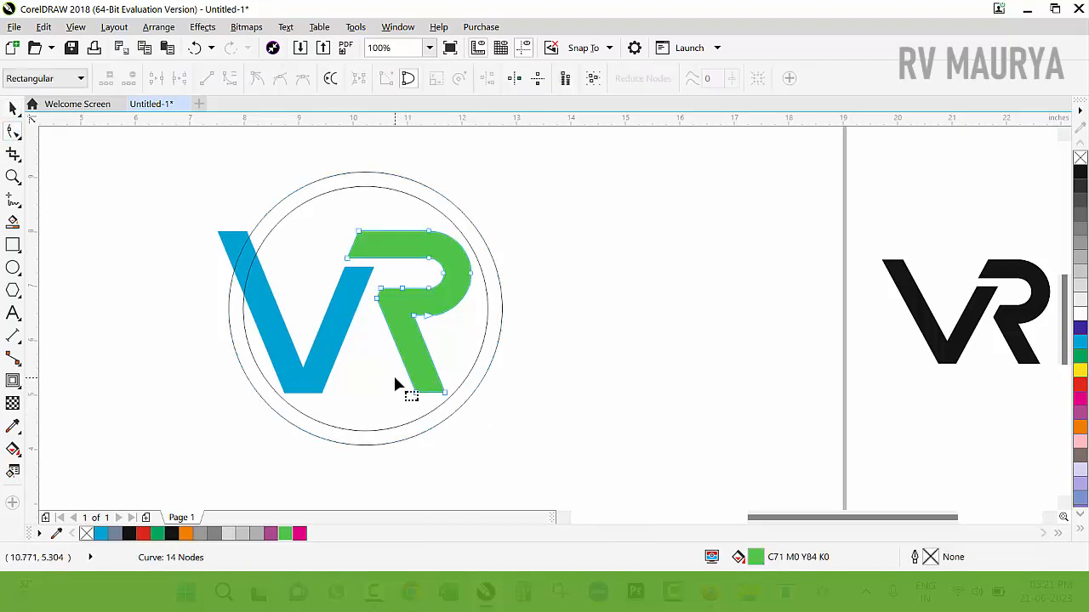
drag(395, 377, 449, 407)
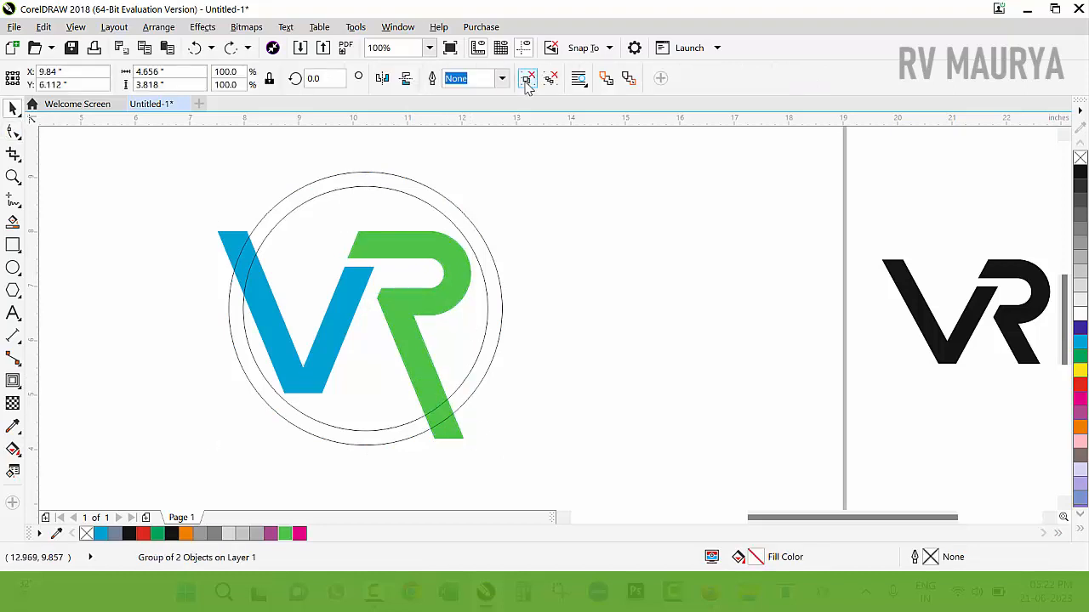
click(526, 80)
click(556, 221)
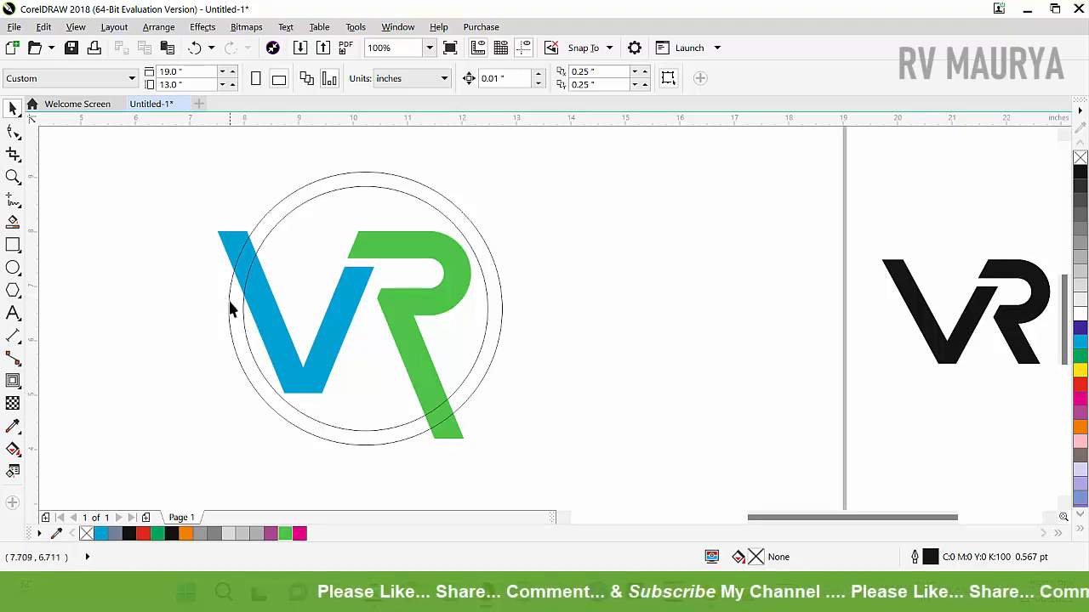
Draw a straight line about 1.14 in long along the V's left outer edge and offset it slightly outward, across both circles.
scroll(230, 309, up, 4)
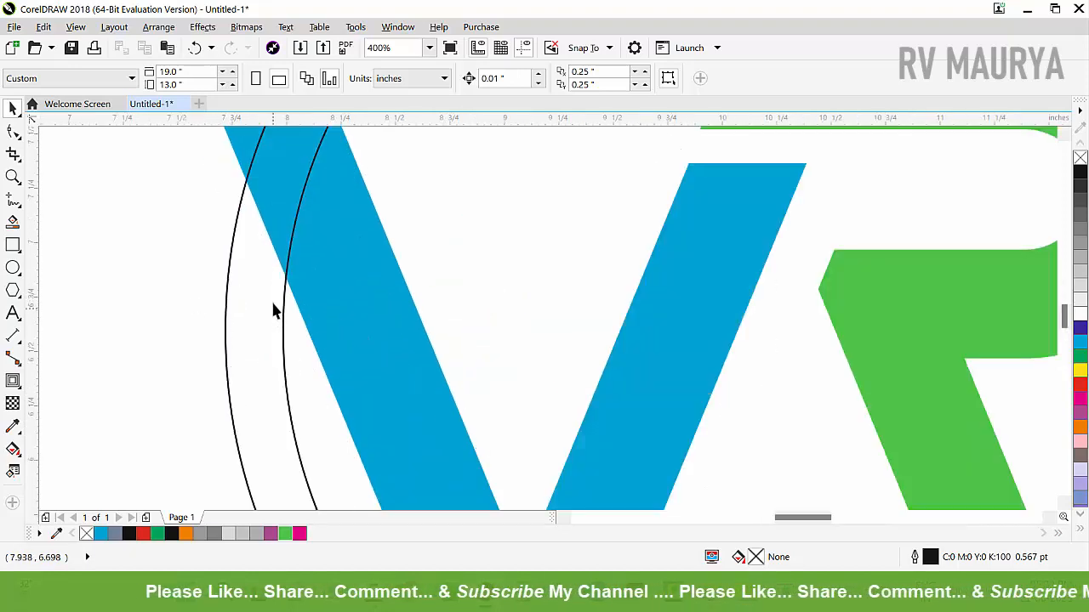
scroll(289, 308, down, 6)
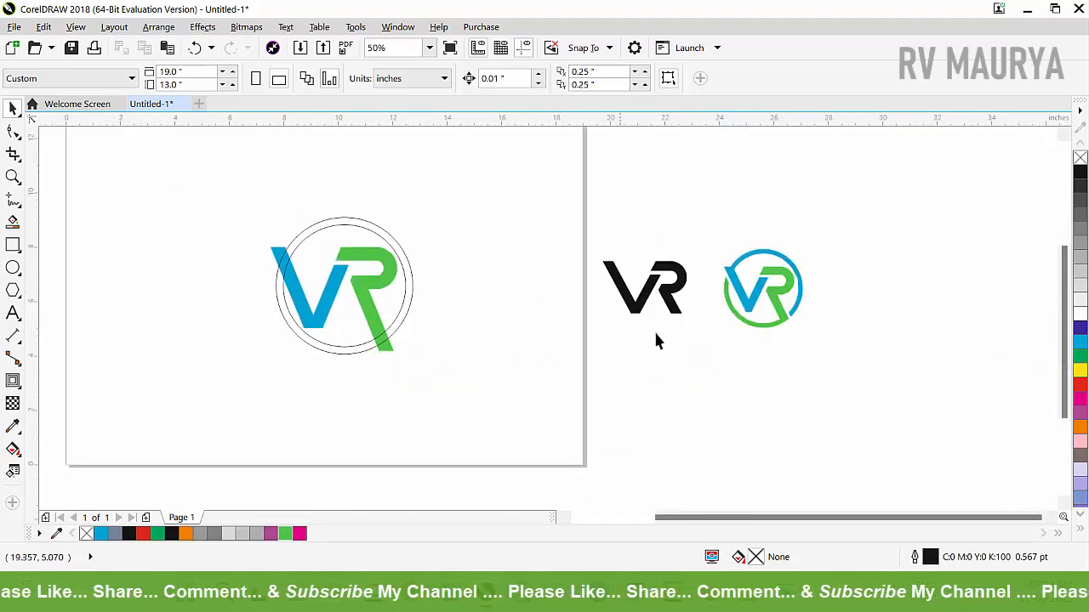
scroll(781, 315, up, 2)
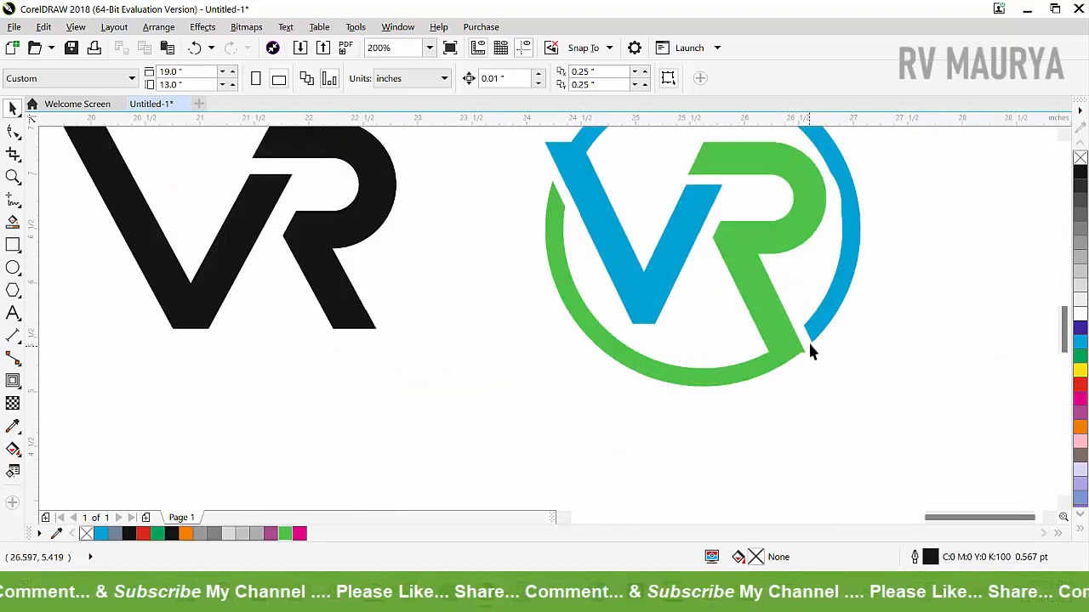
scroll(812, 340, down, 1)
scroll(821, 347, down, 3)
scroll(291, 311, up, 1)
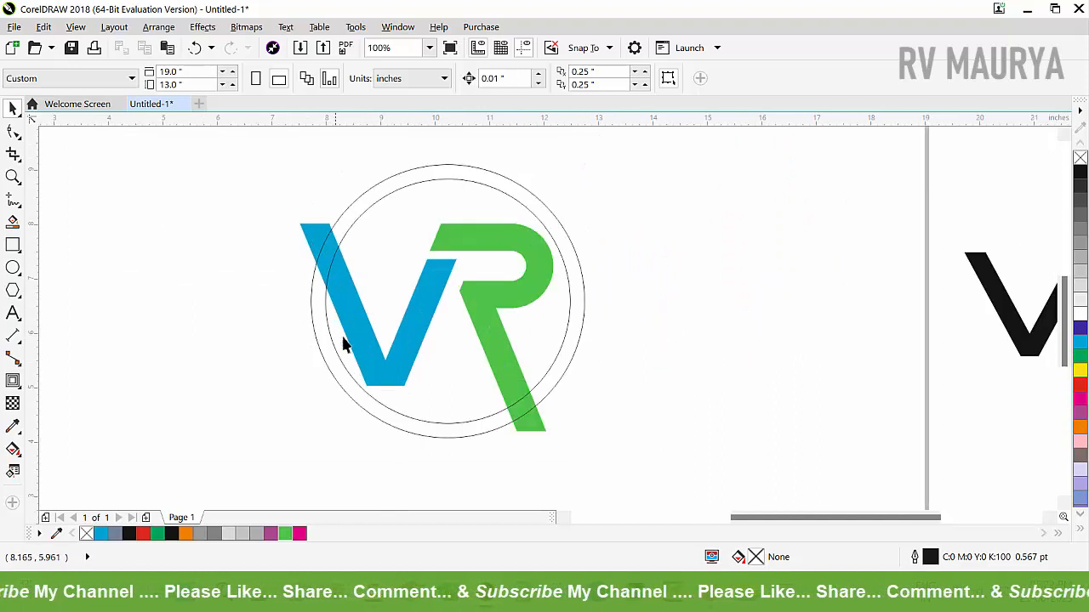
scroll(331, 345, up, 1)
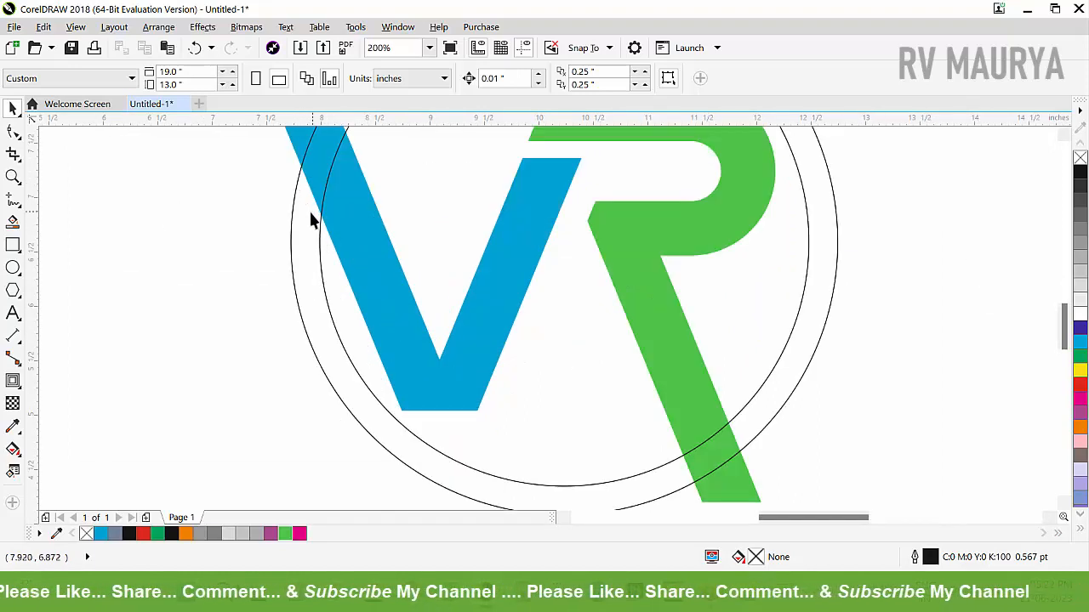
click(12, 201)
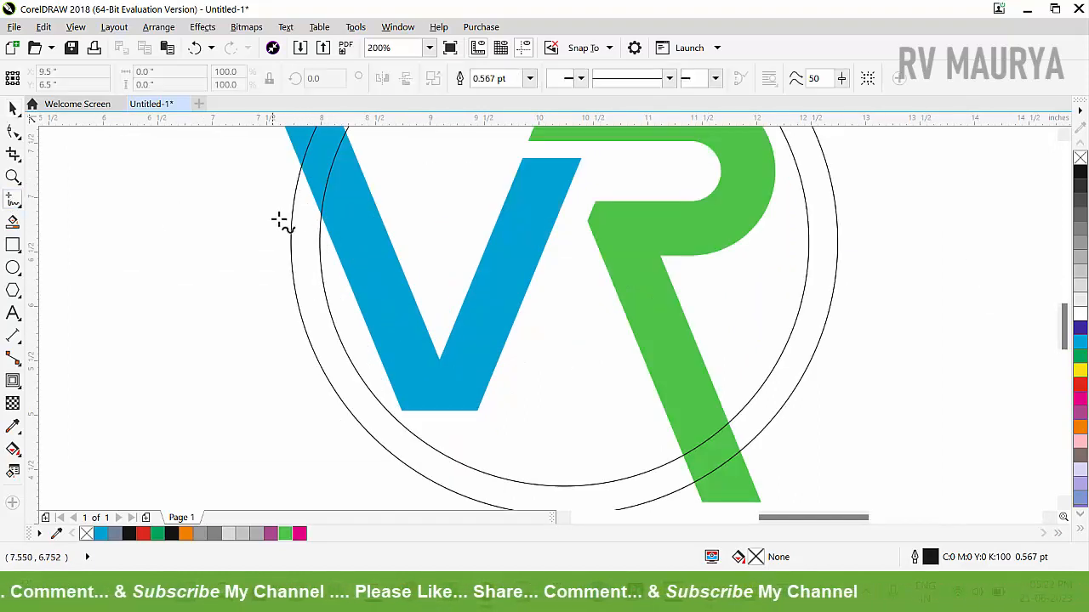
click(292, 143)
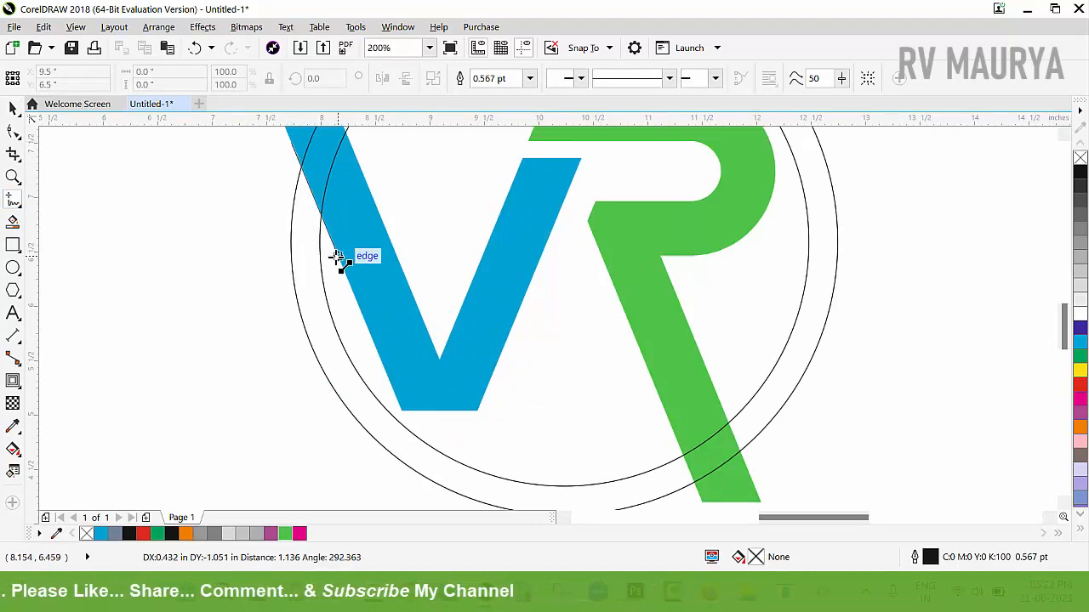
click(338, 258)
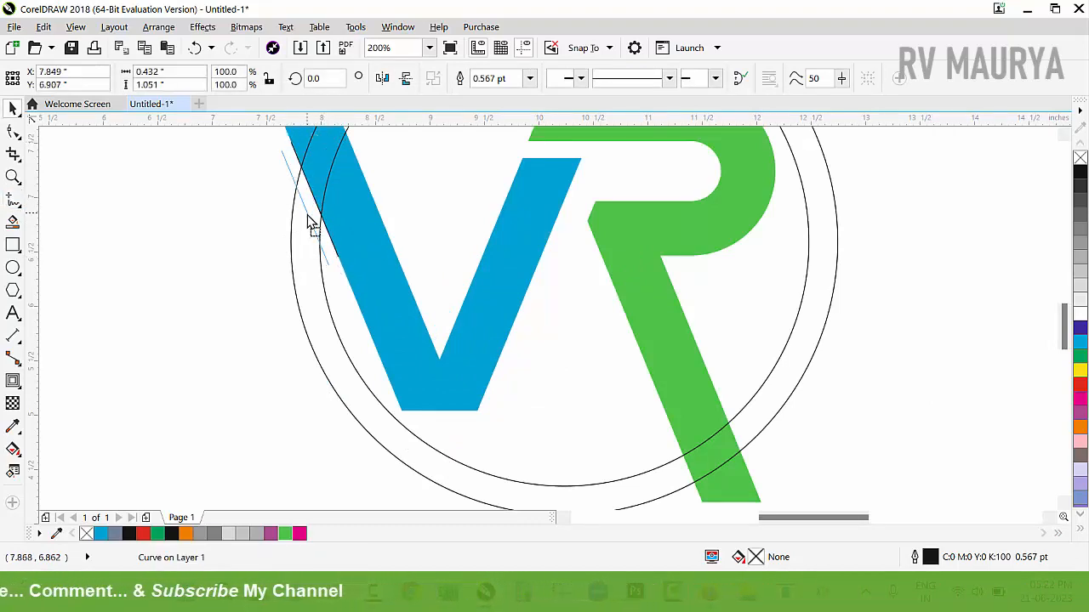
drag(309, 219, 311, 228)
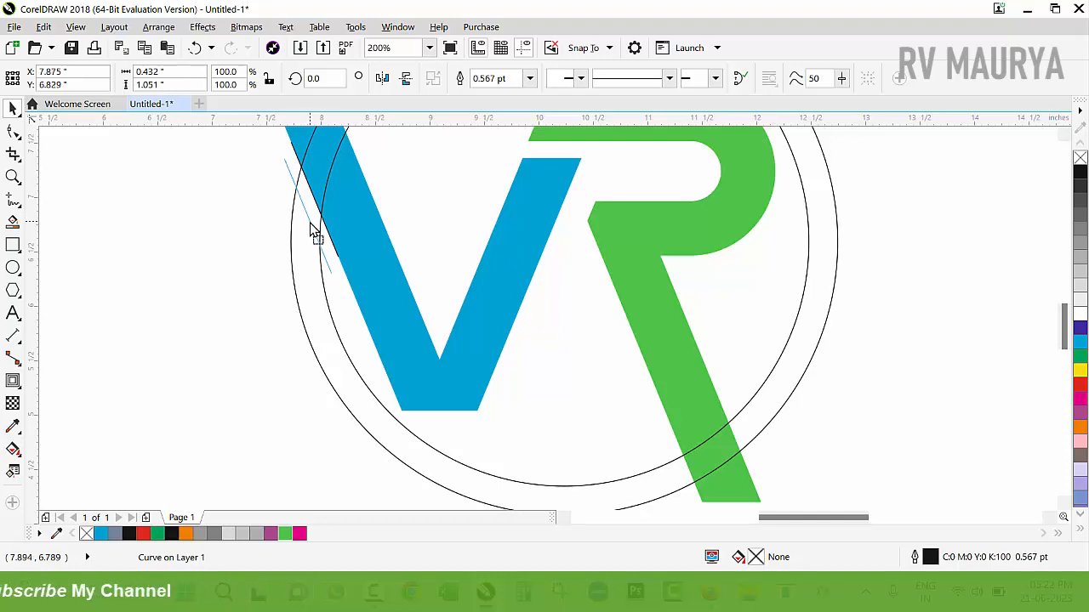
Place a copy of the slanted line just outside the right edge of the R's leg, crossing both circles.
scroll(304, 235, down, 1)
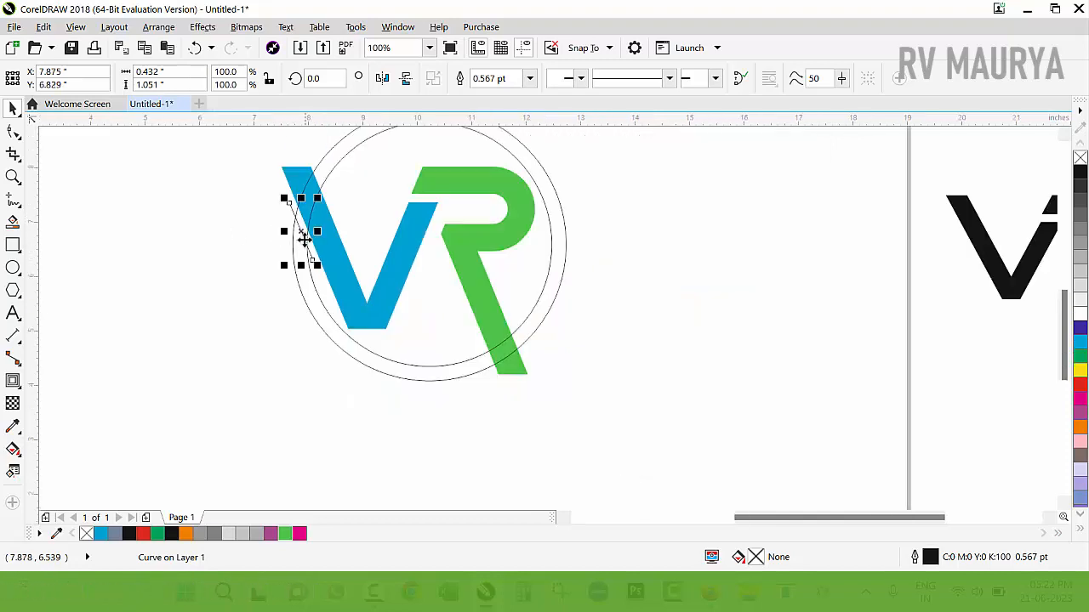
key(z)
drag(219, 168, 590, 388)
key(space)
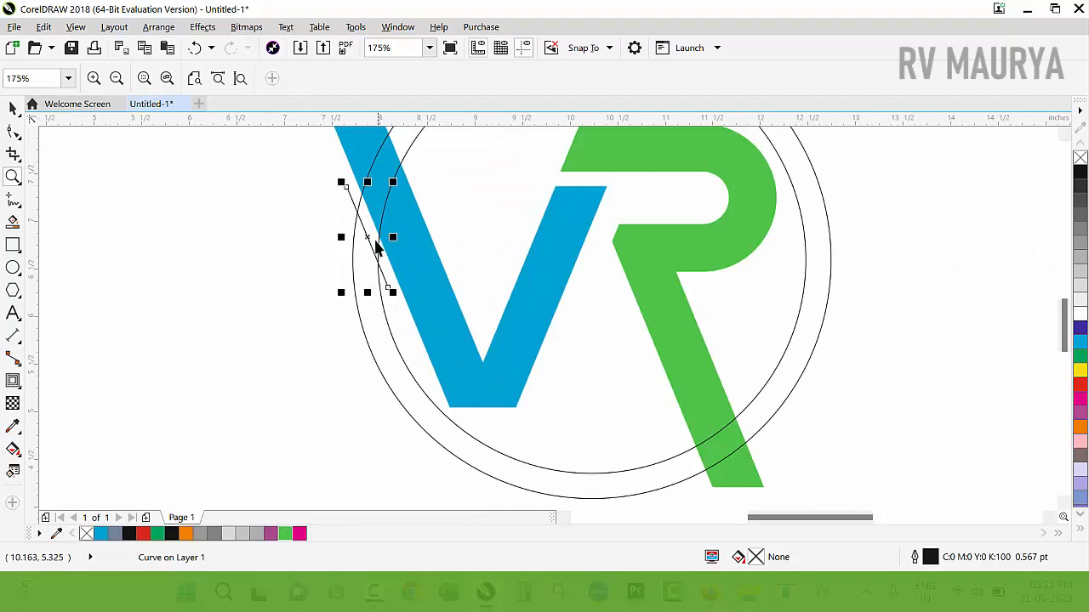
drag(365, 235, 749, 432)
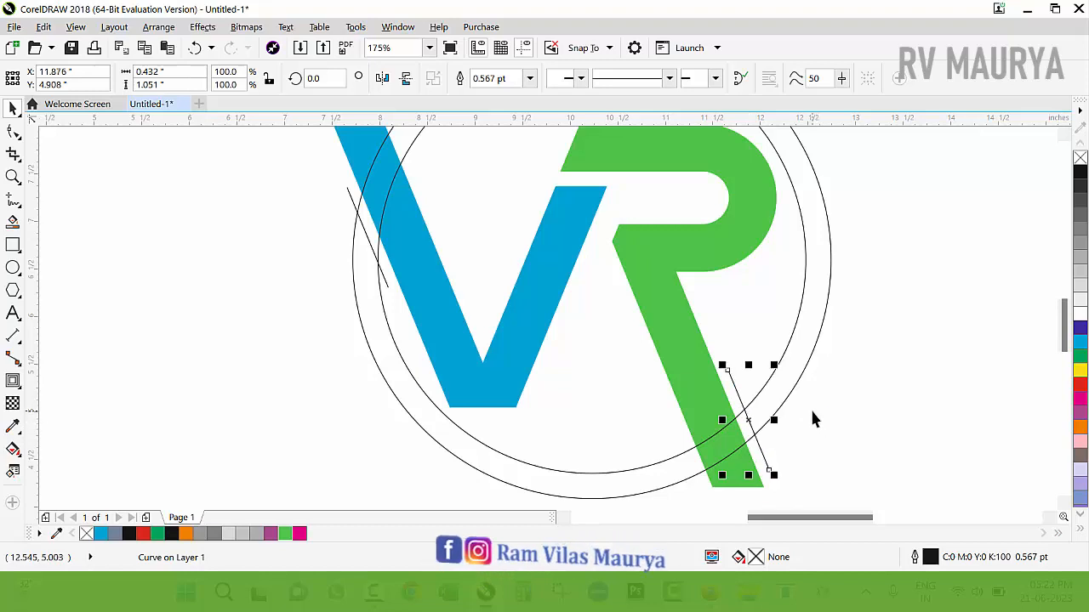
Select the R and the V and bring them in front of the circles.
scroll(501, 383, down, 3)
key(F2)
drag(335, 202, 780, 406)
key(space)
click(503, 290)
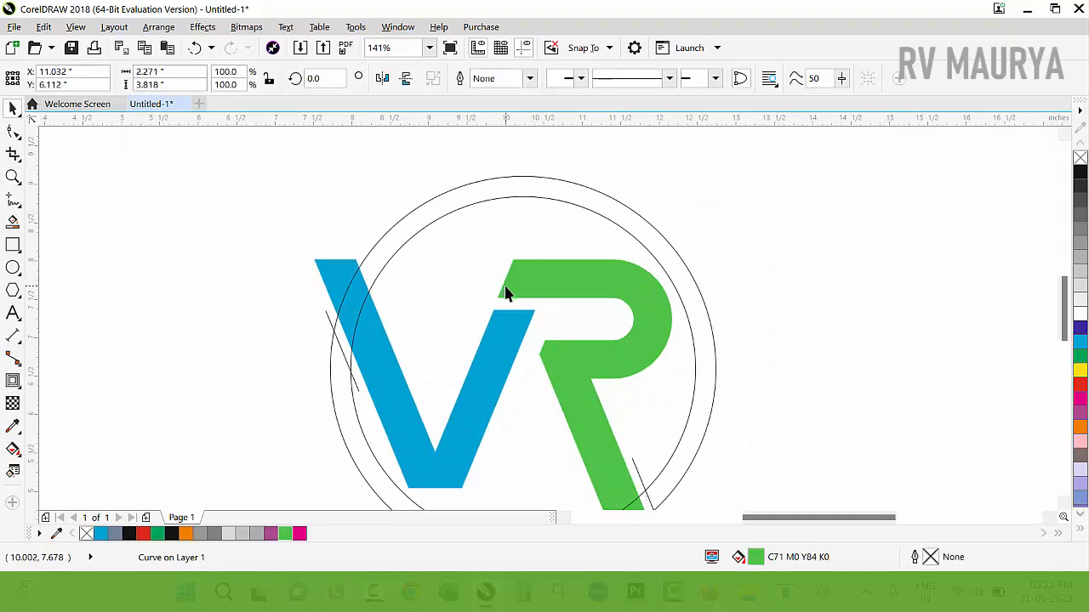
shift+click(314, 263)
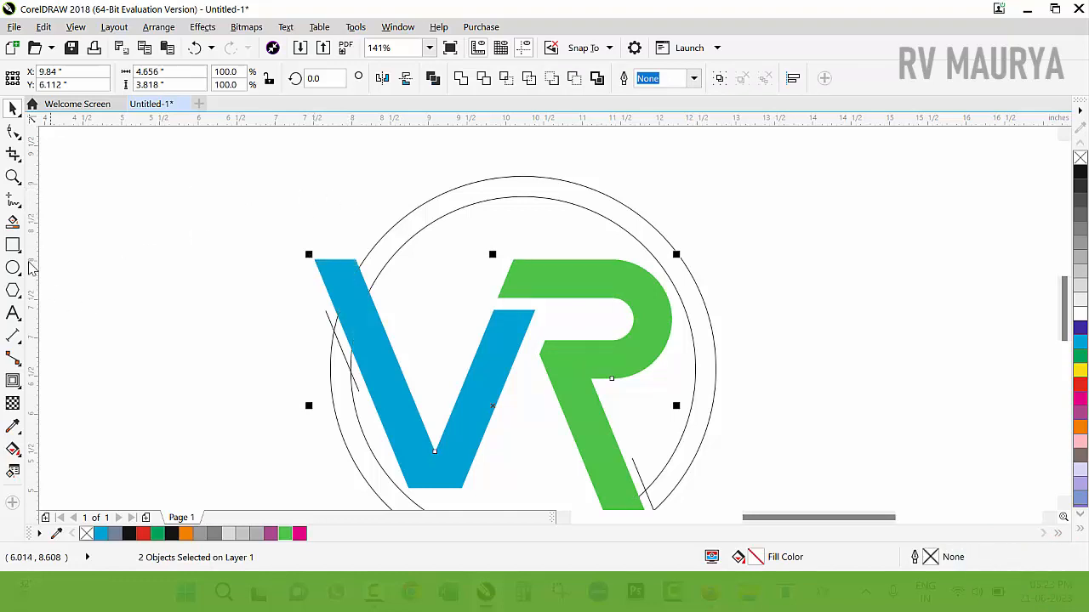
Smart-fill the ring's upper-right arc and lower-left arc with blue-grey, bounded by the letters and the slanted lines.
click(13, 221)
click(391, 241)
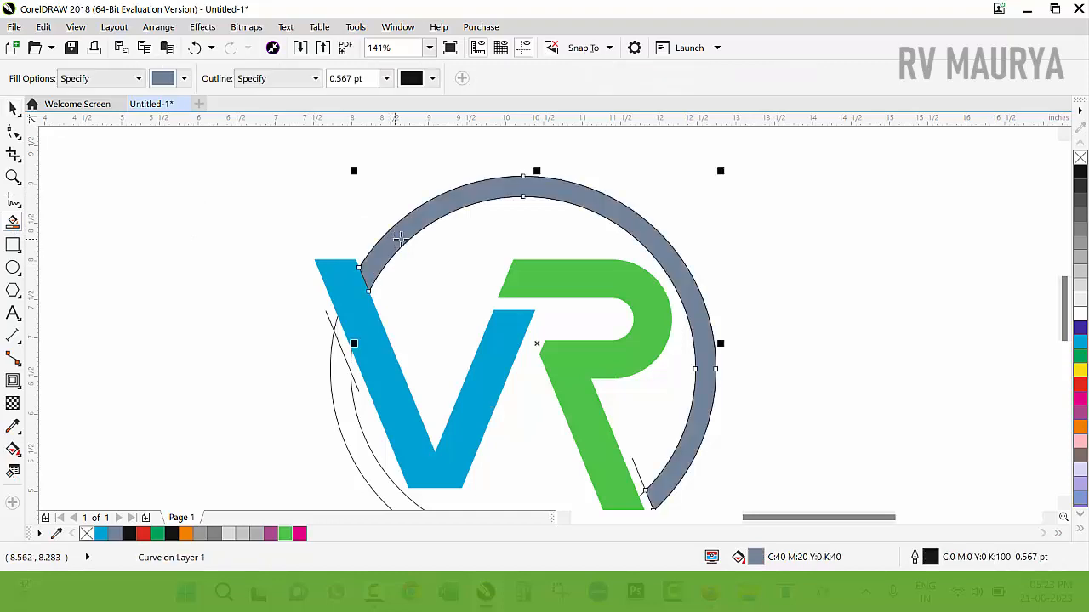
scroll(544, 258, down, 2)
scroll(596, 431, up, 4)
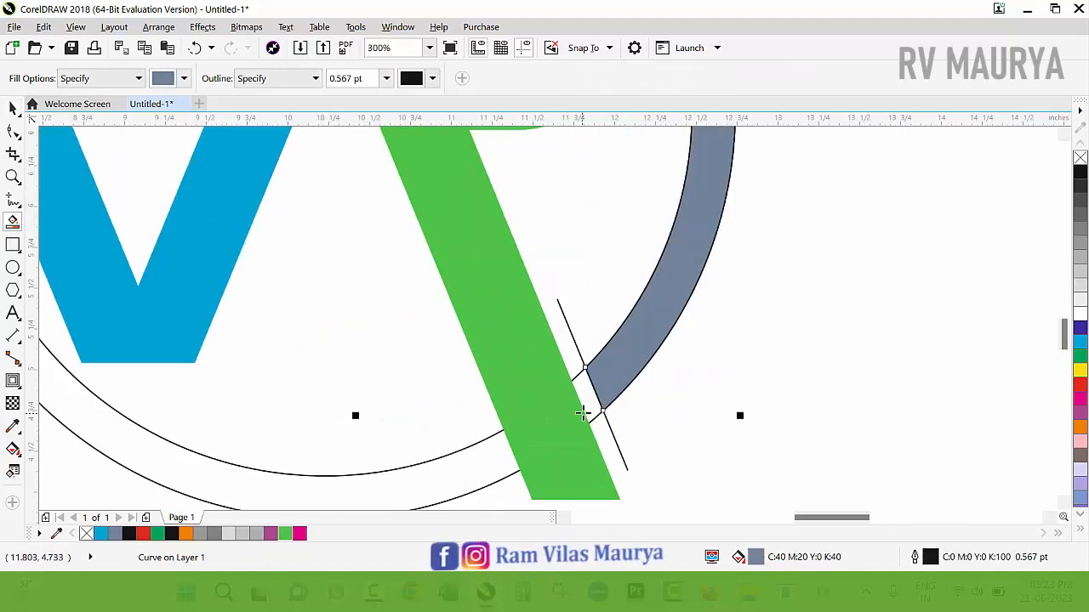
scroll(634, 417, down, 2)
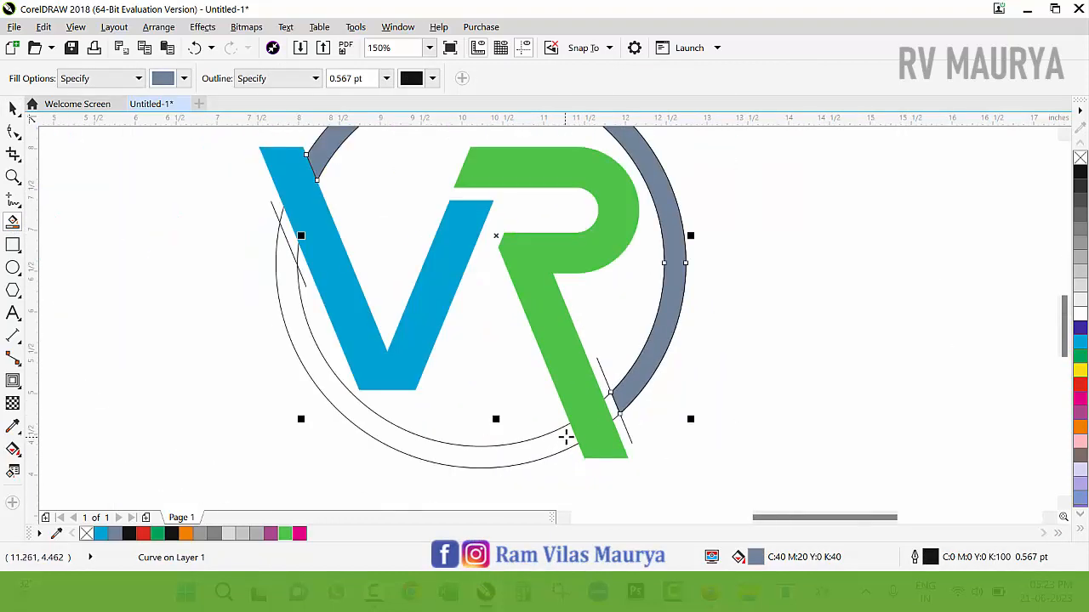
click(570, 437)
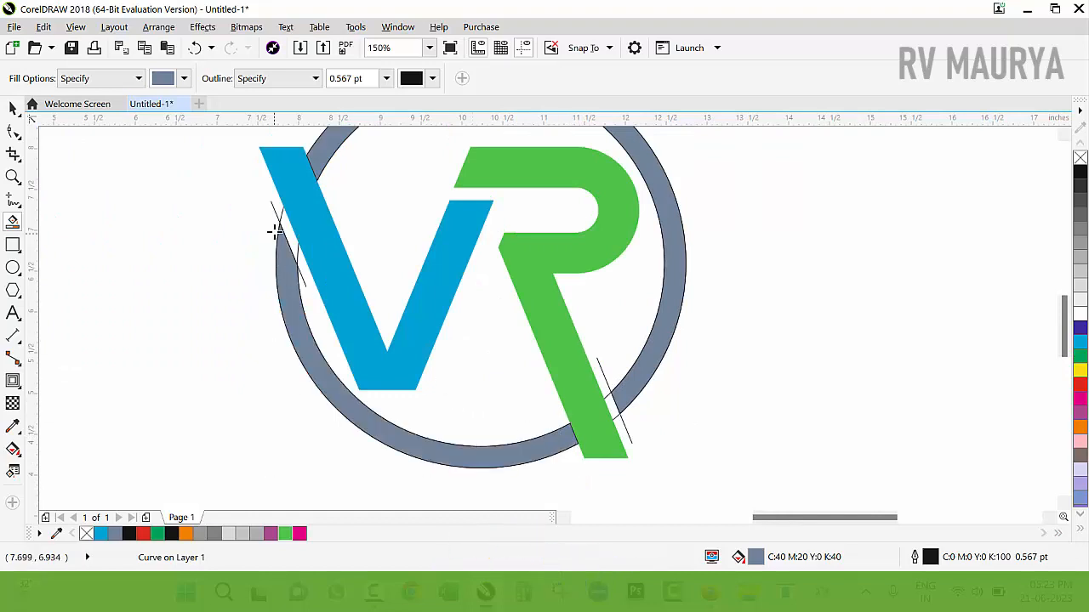
key(space)
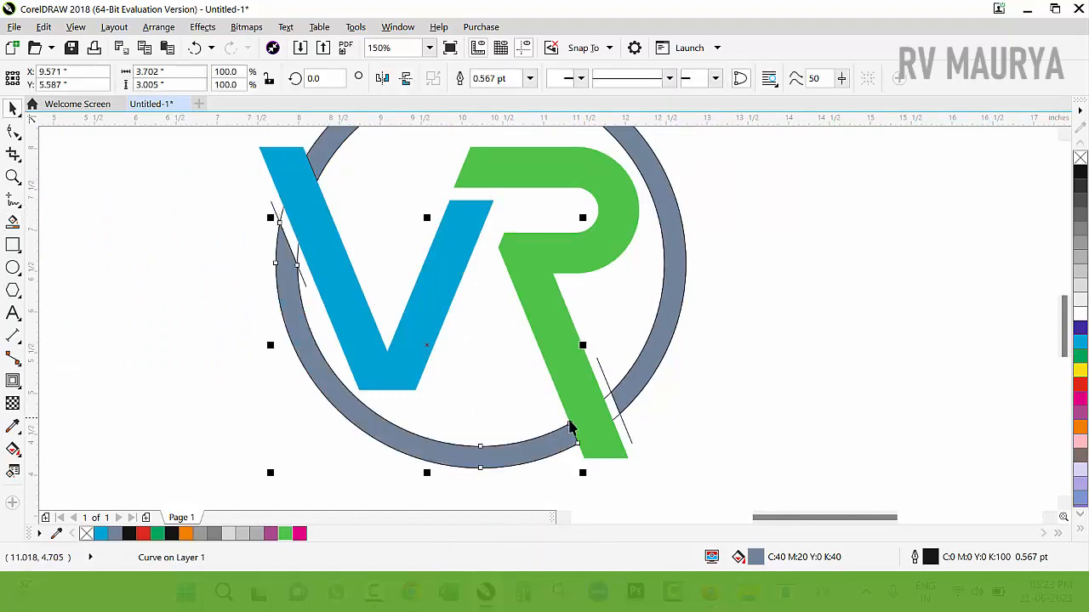
Delete the slanted lines beside the R's leg and the V's outer edge, plus the inner construction circle.
click(628, 438)
key(Delete)
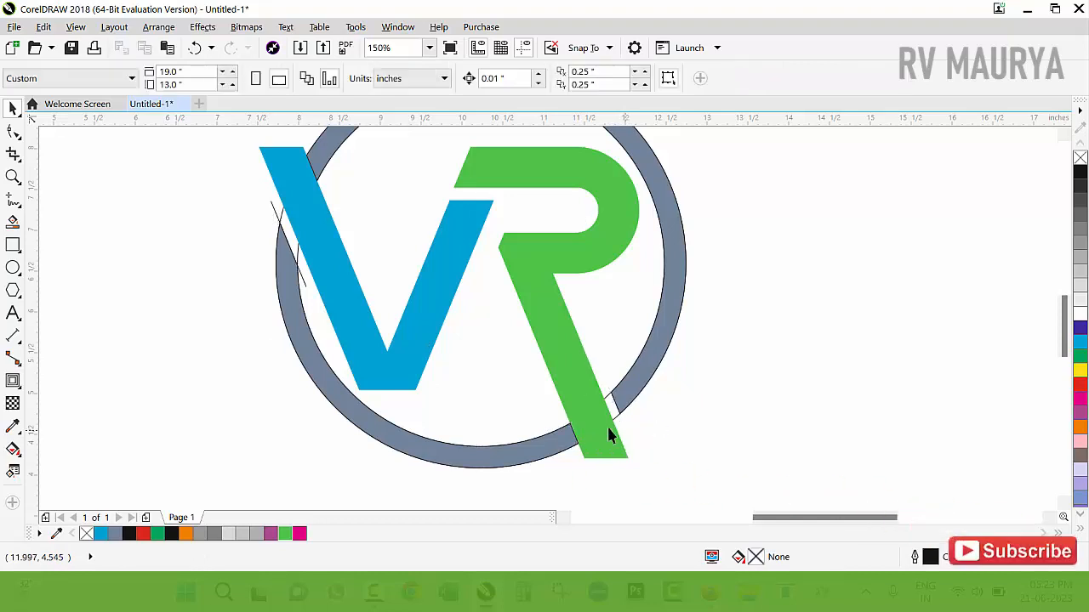
click(290, 241)
key(Delete)
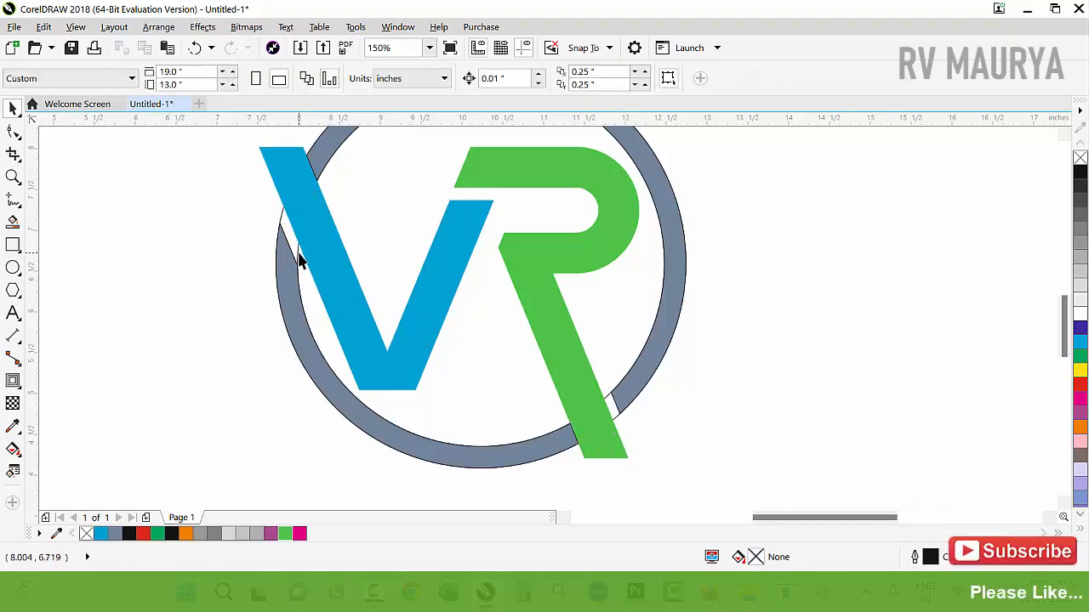
click(298, 254)
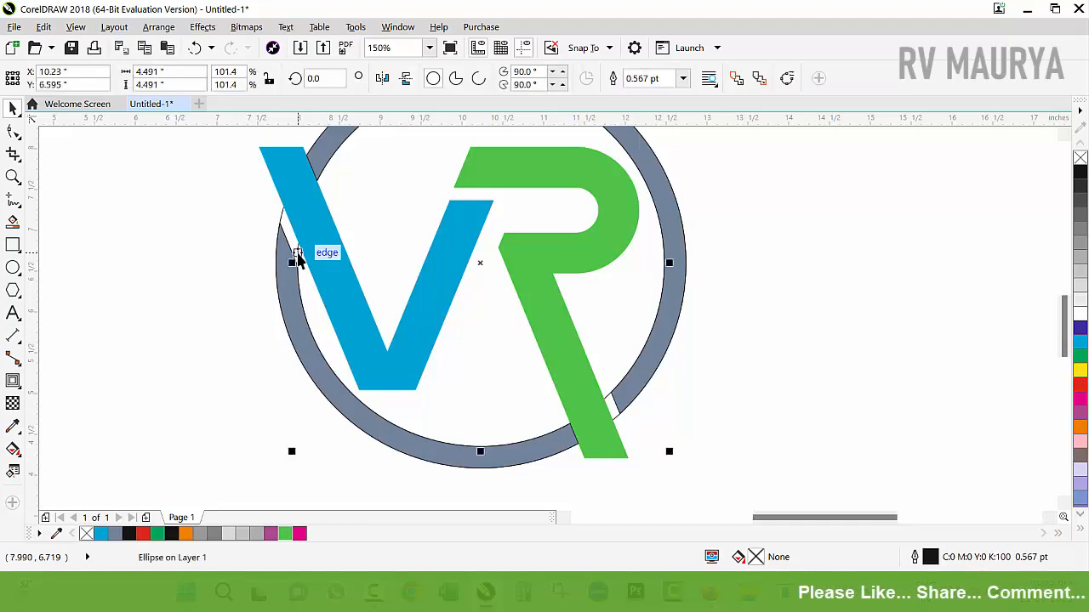
key(Delete)
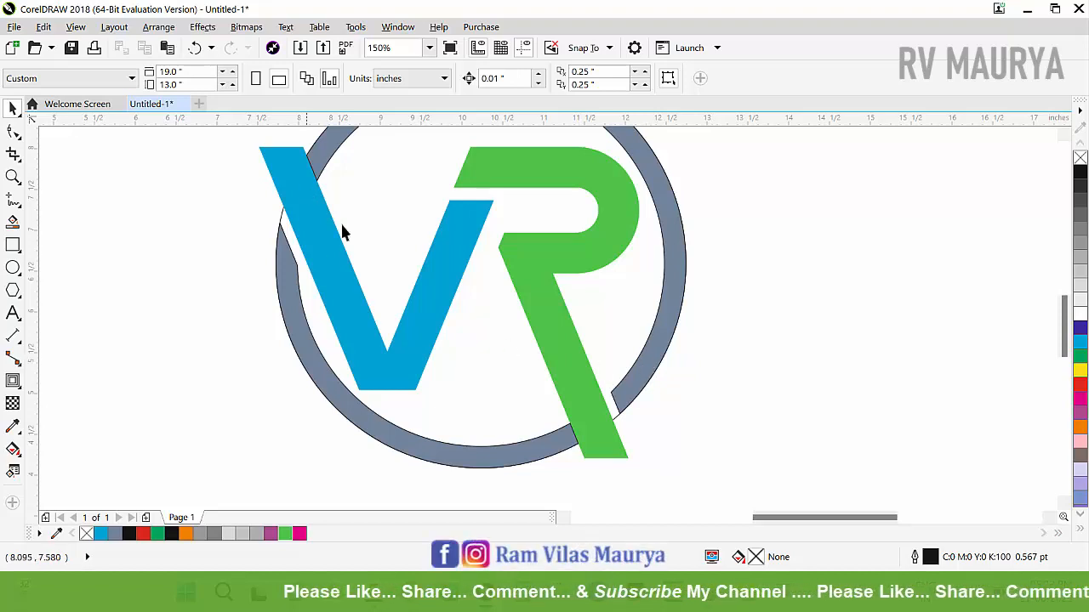
Select the green R together with the blue V and group the two letters.
scroll(431, 337, down, 2)
key(F2)
drag(304, 162, 583, 452)
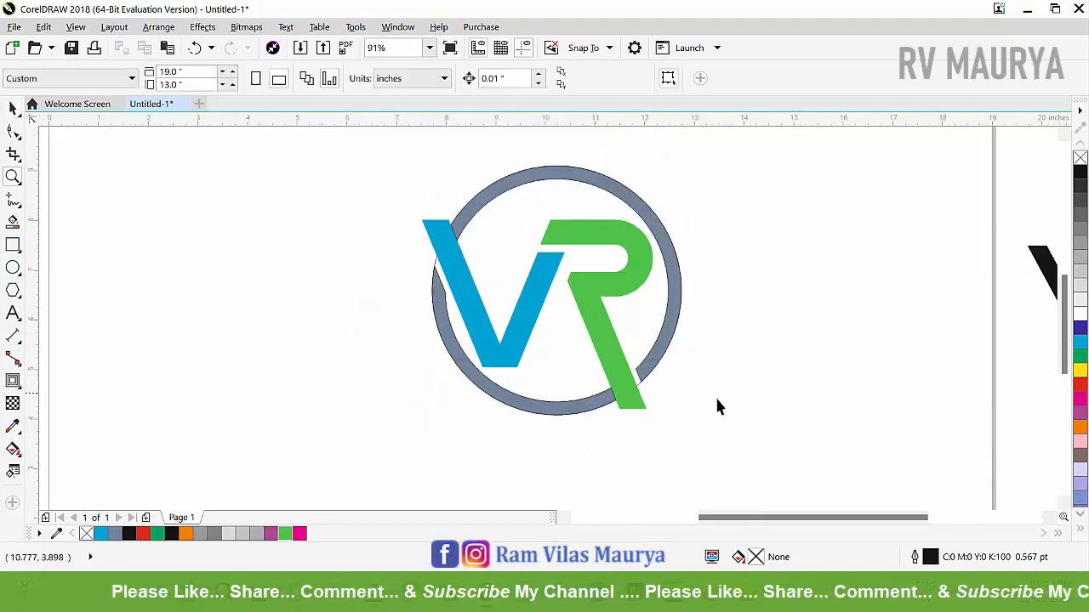
drag(637, 385, 723, 407)
key(ctrl+z)
scroll(672, 439, up, 1)
click(675, 446)
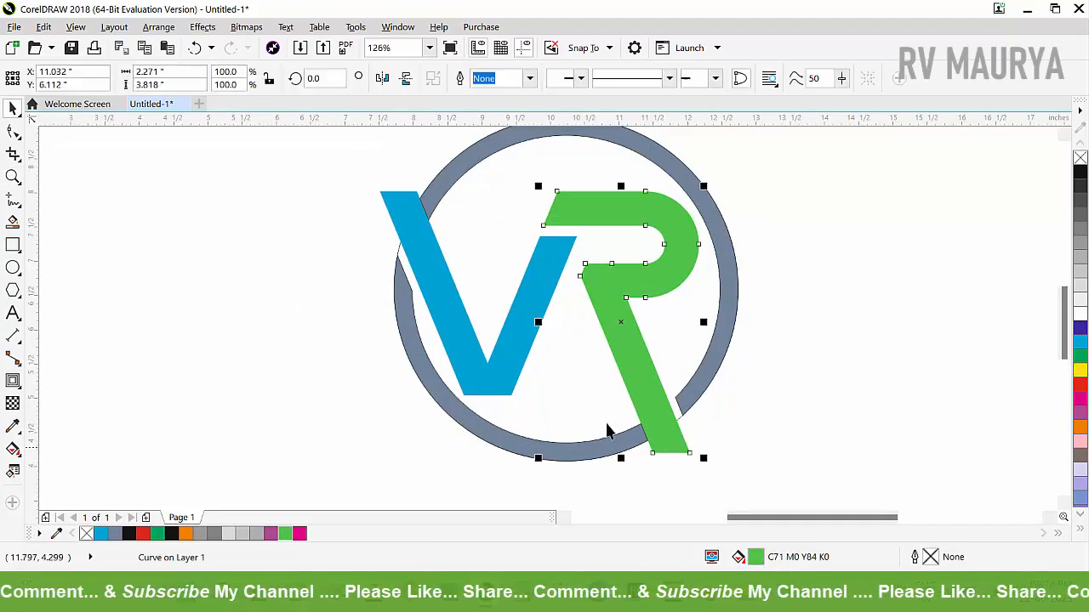
shift+click(405, 231)
key(ctrl+g)
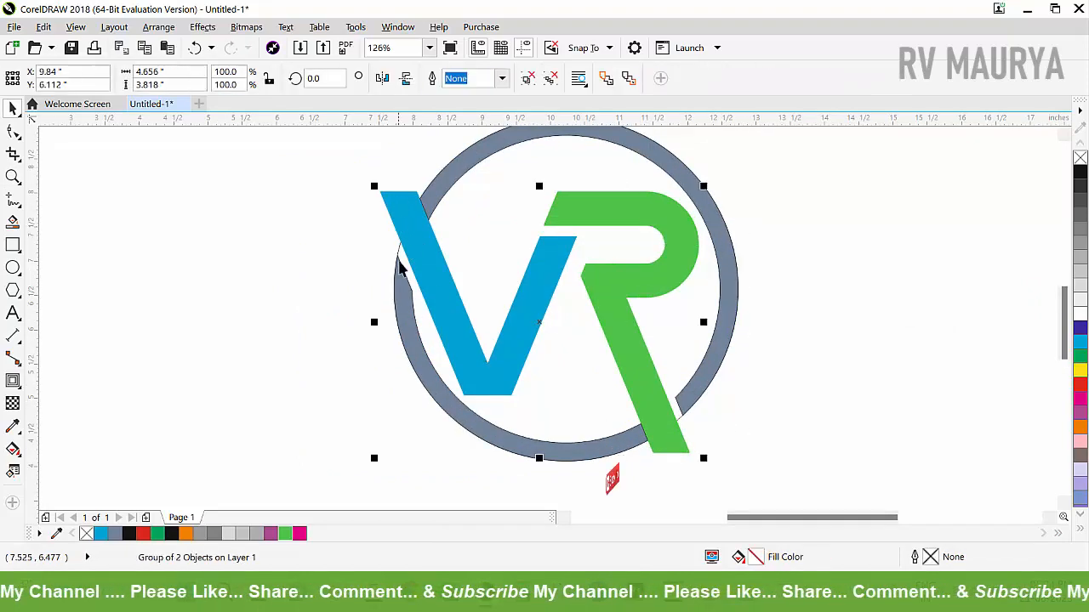
Intersect the outer circle with the letter group to create a copy of the letters cropped to the circle.
click(393, 259)
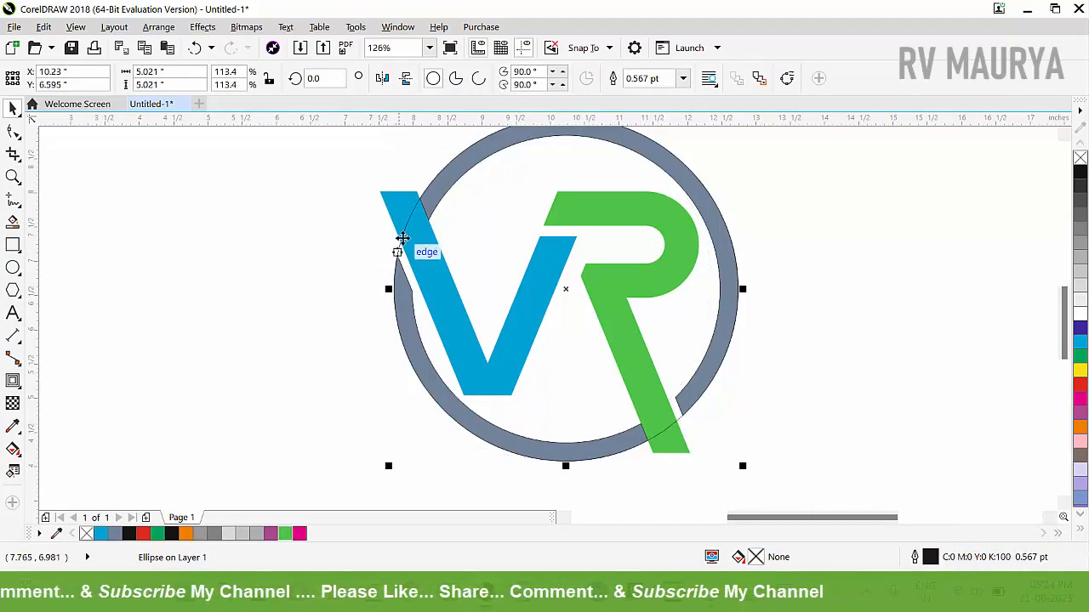
shift+click(390, 200)
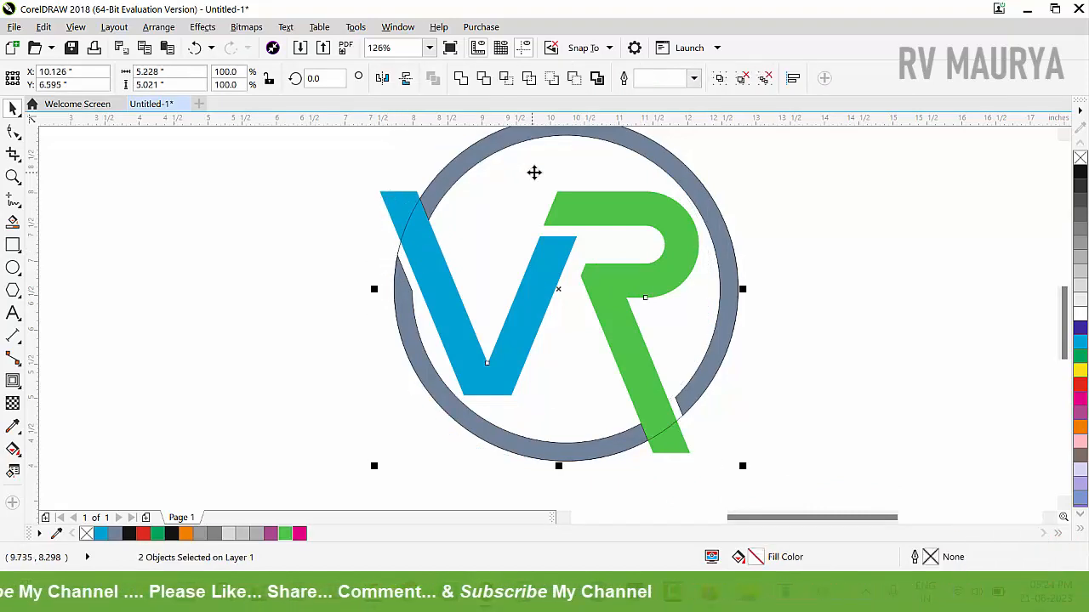
click(504, 79)
click(332, 236)
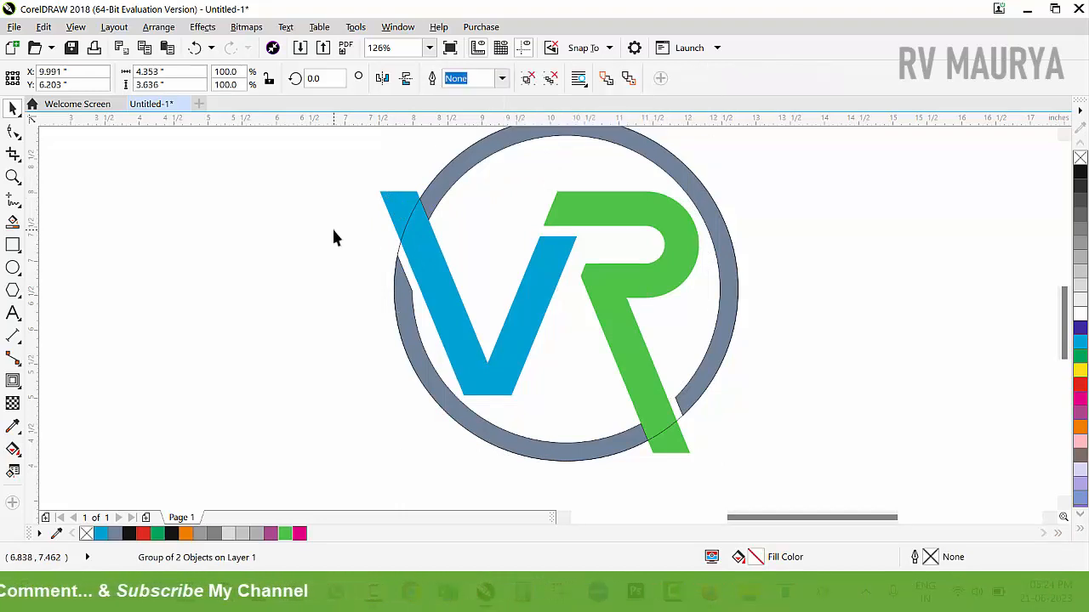
Delete the outer circle and the original uncropped letter group, keeping the cropped letters.
click(399, 254)
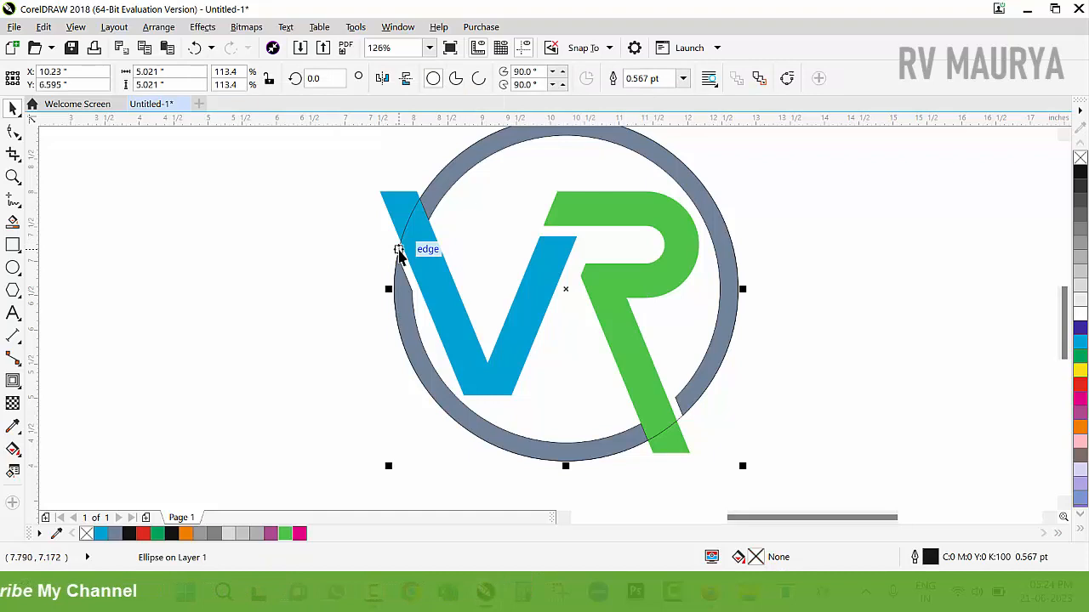
key(Delete)
drag(388, 200, 332, 190)
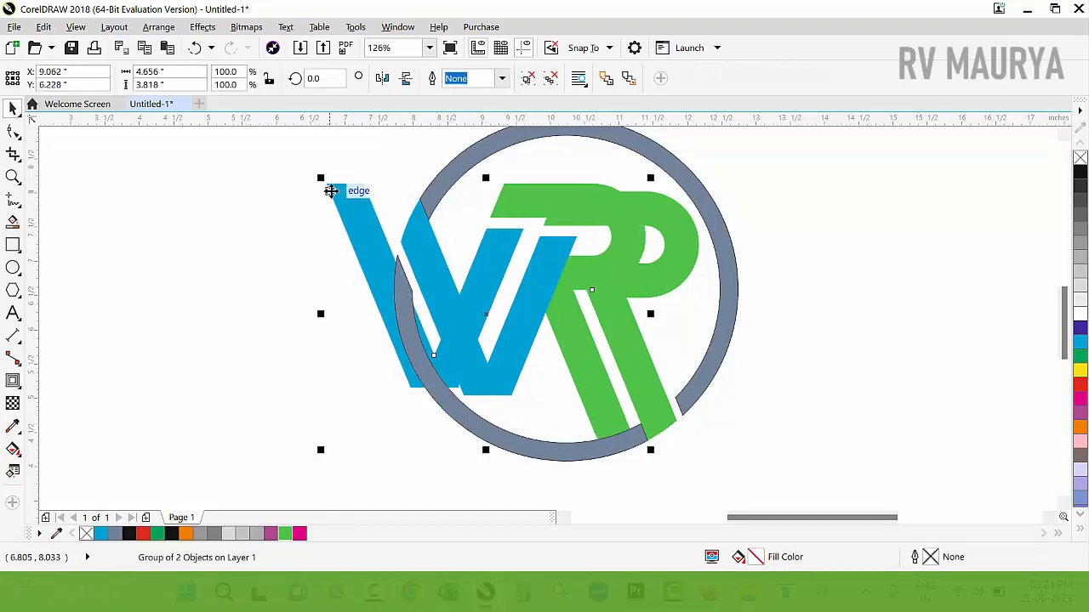
key(Delete)
Ungroup the cropped letters and weld the ring's upper-right arc to the blue V.
click(560, 257)
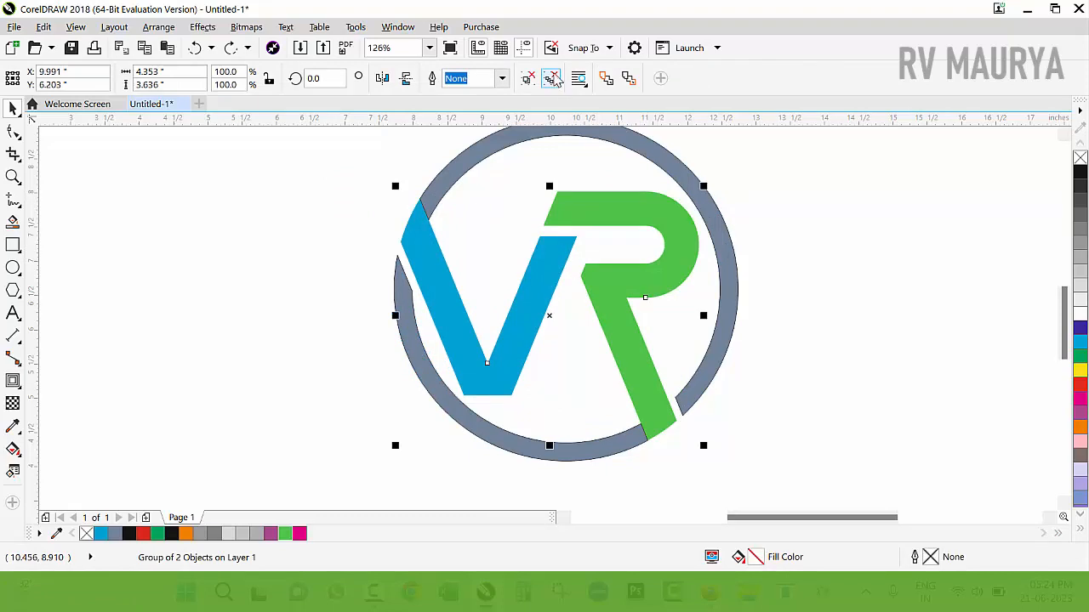
click(553, 79)
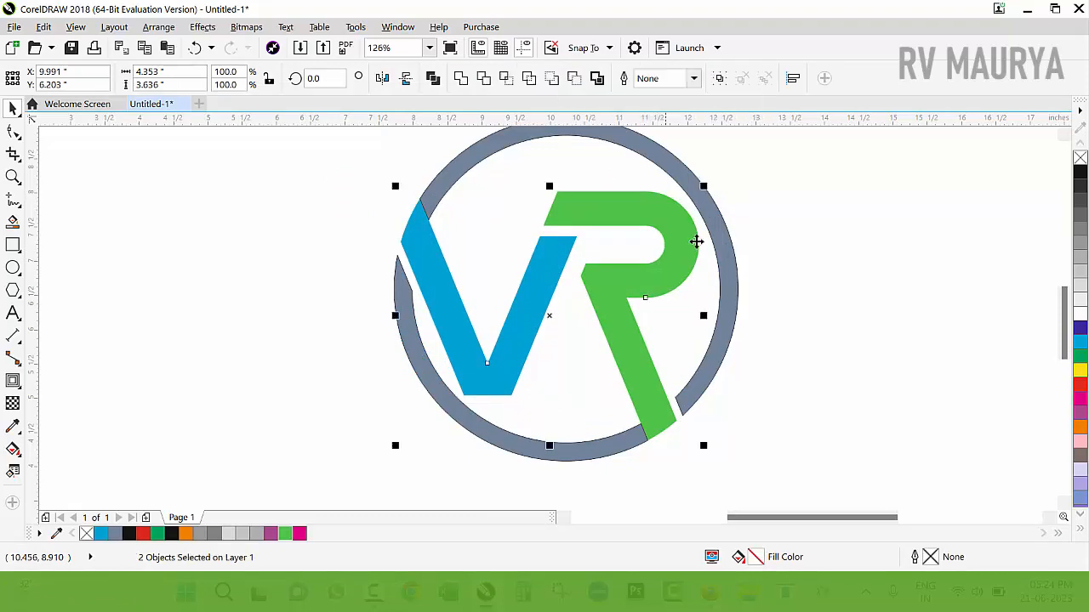
click(490, 178)
drag(465, 164, 587, 164)
key(ctrl+z)
shift+click(417, 237)
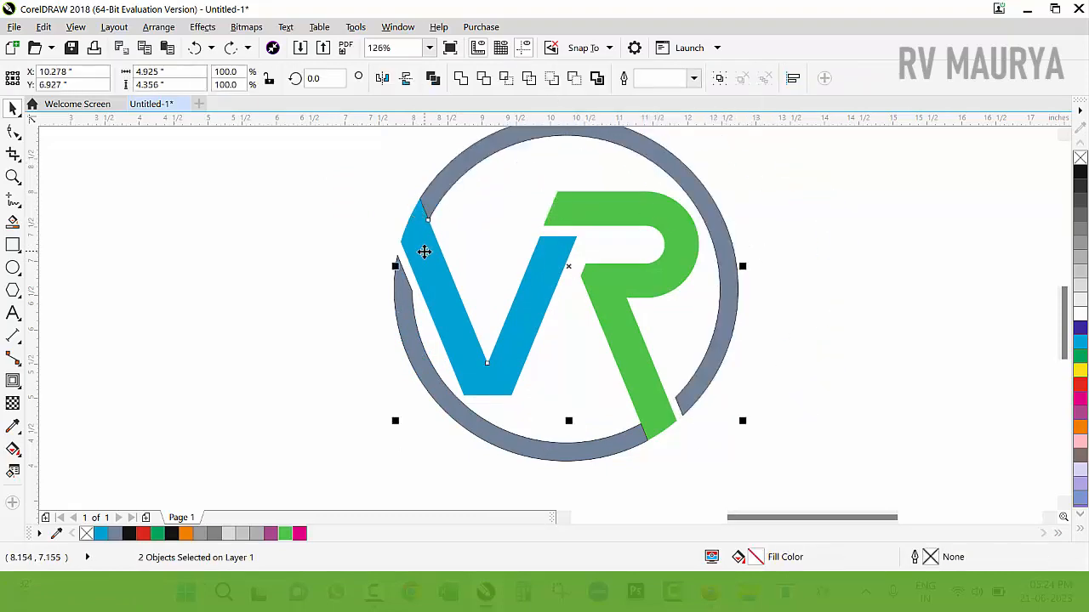
drag(424, 251, 533, 242)
key(ctrl+z)
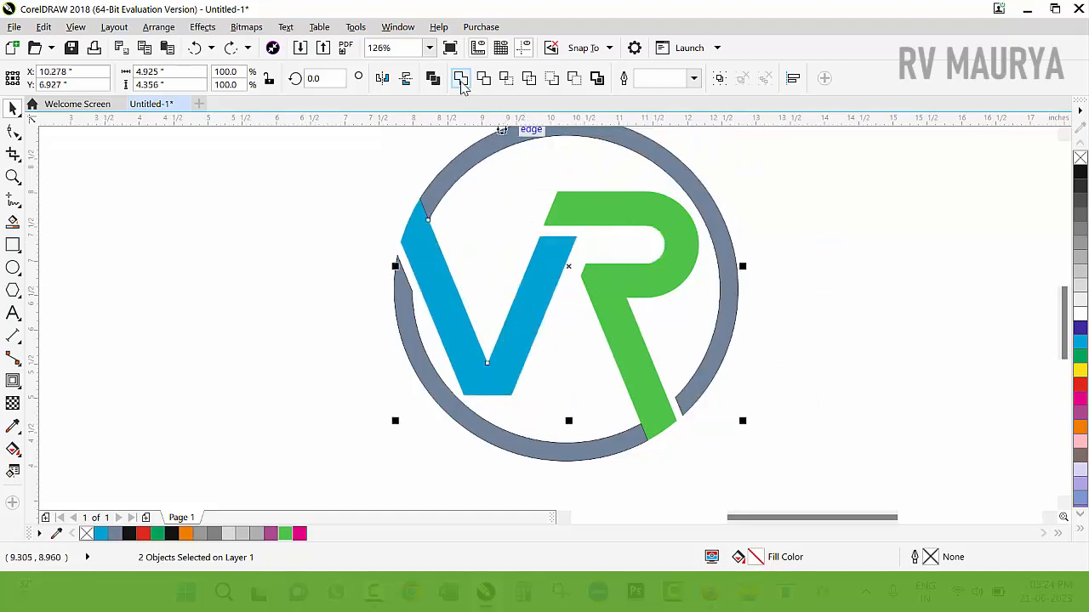
click(460, 79)
Weld the ring's lower-left arc to the green R.
click(753, 319)
click(661, 282)
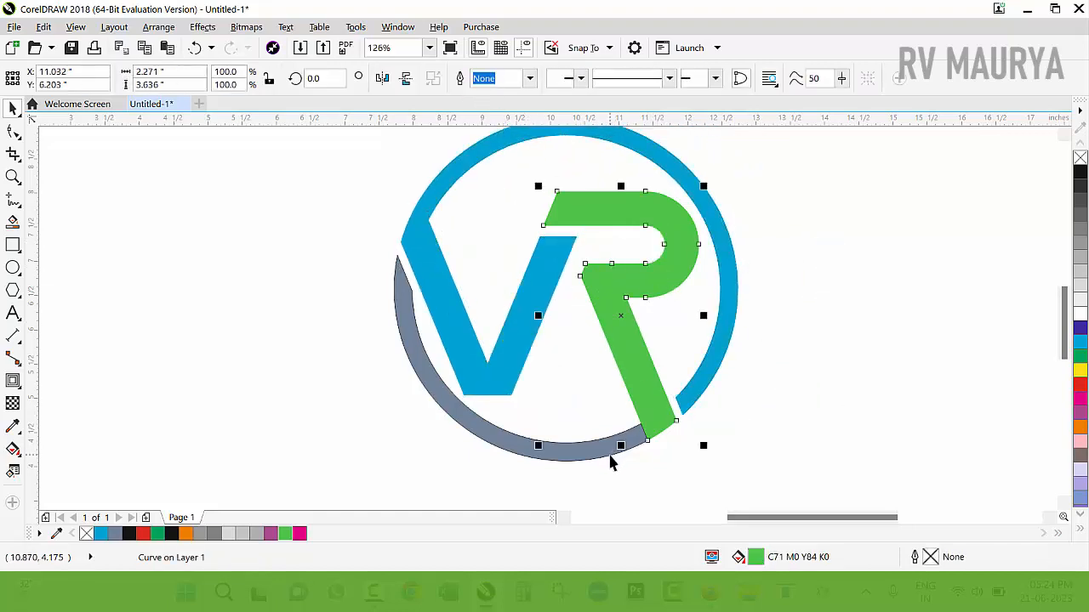
shift+click(589, 451)
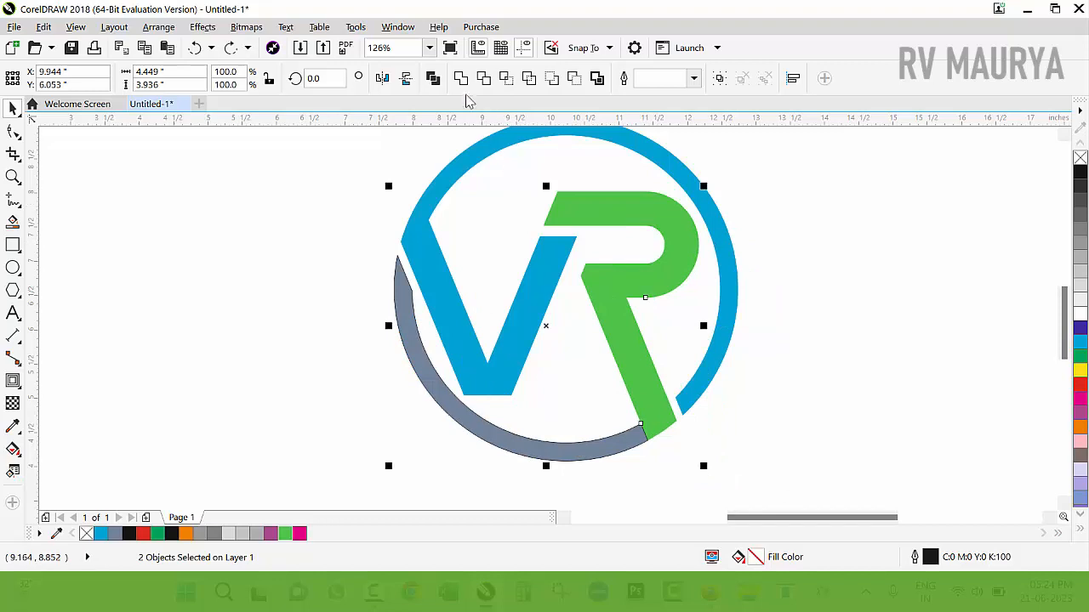
click(460, 78)
Examine the finished logo colour variants alongside the black VR lettering and the blue-green reference logo.
key(z)
scroll(425, 209, down, 5)
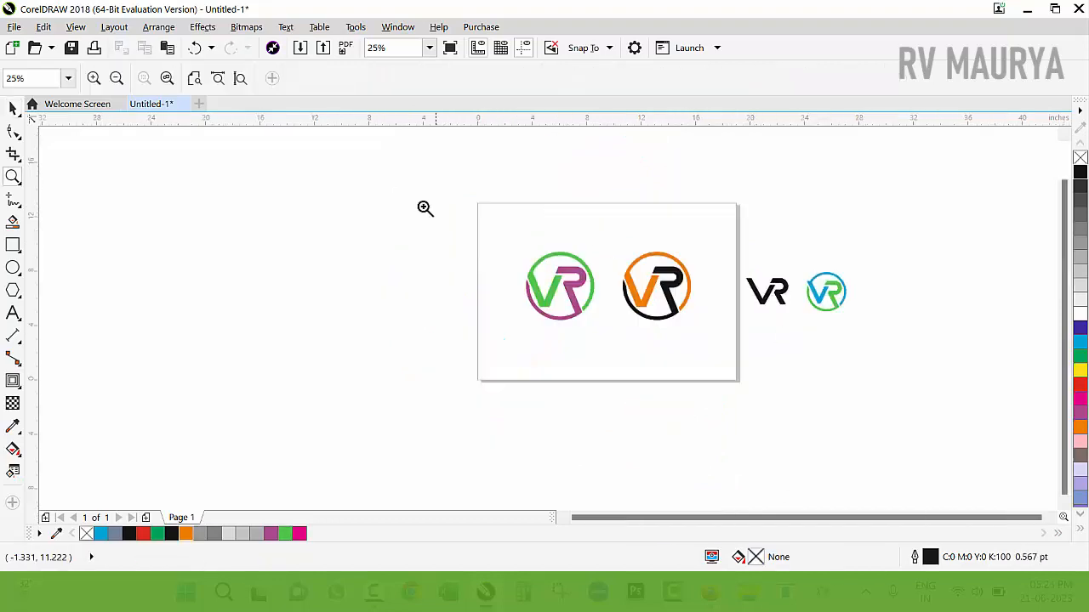
key(F4)
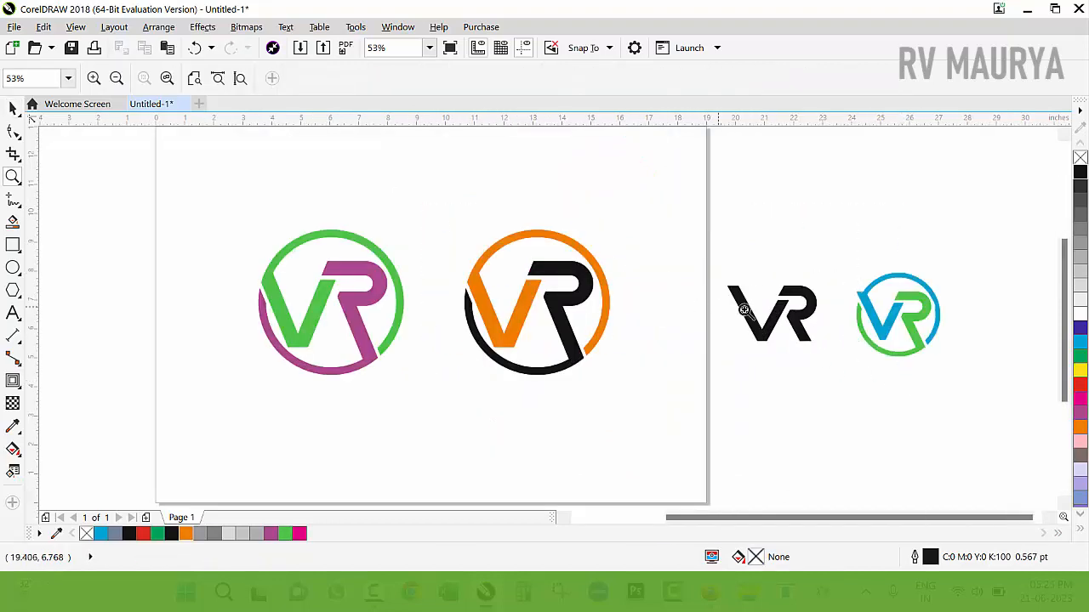
drag(359, 199, 967, 403)
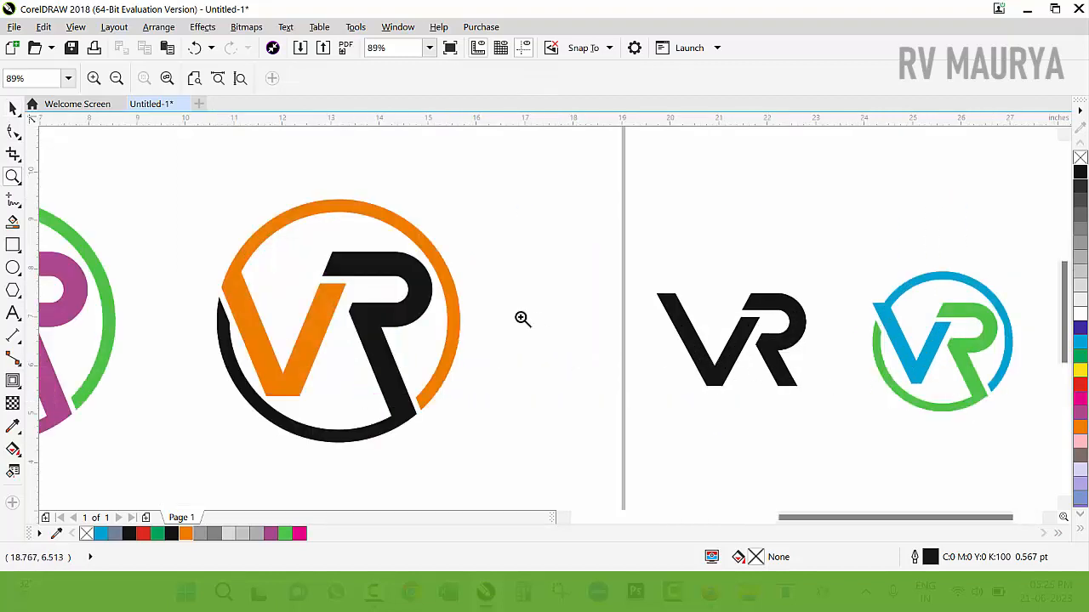
scroll(1034, 414, up, 1)
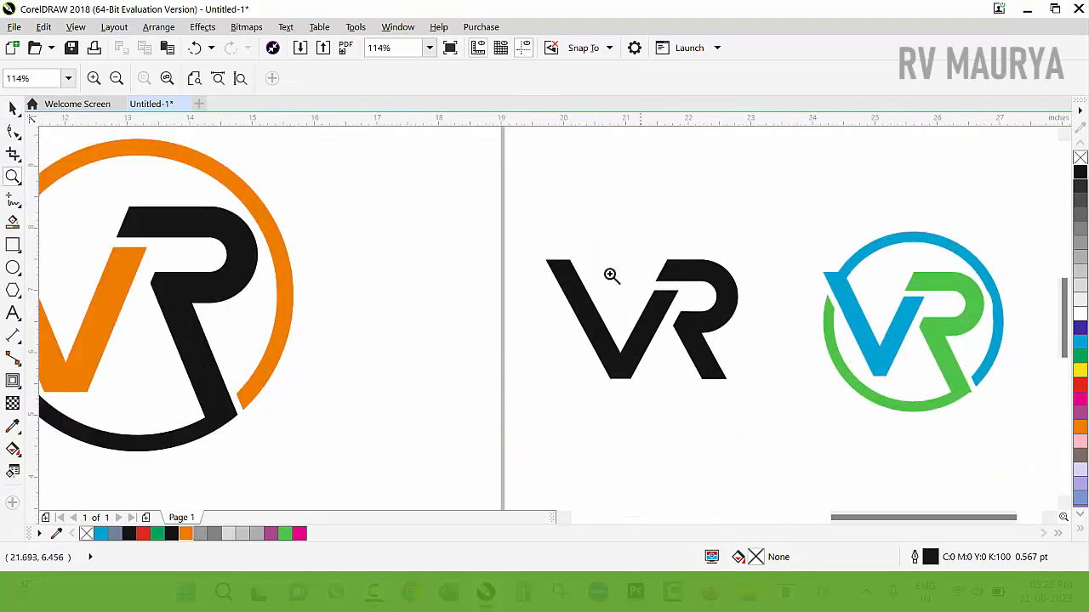
drag(1000, 398, 1001, 398)
scroll(655, 400, up, 1)
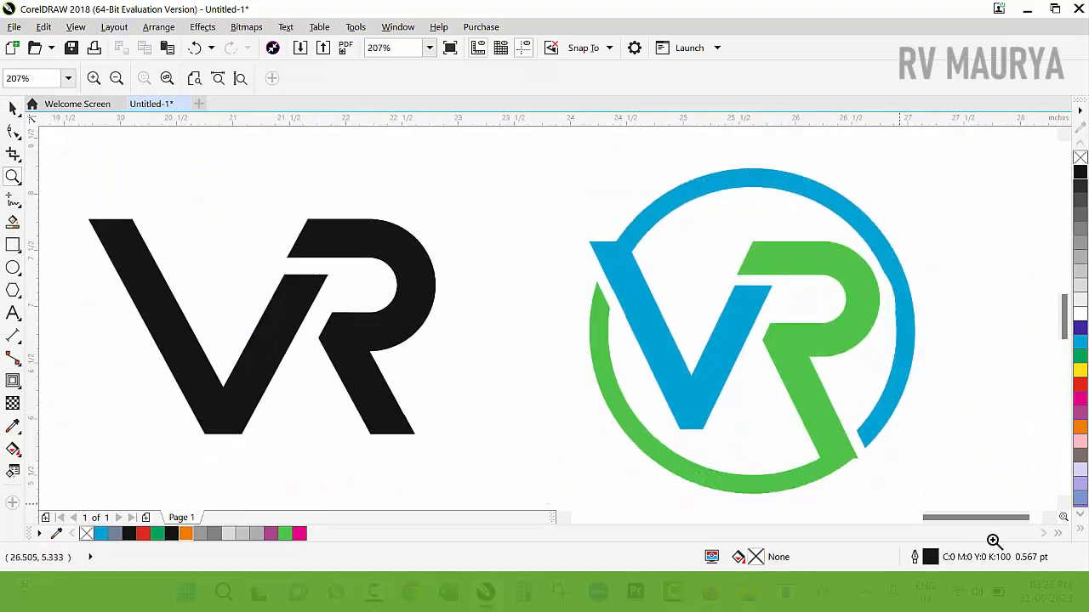